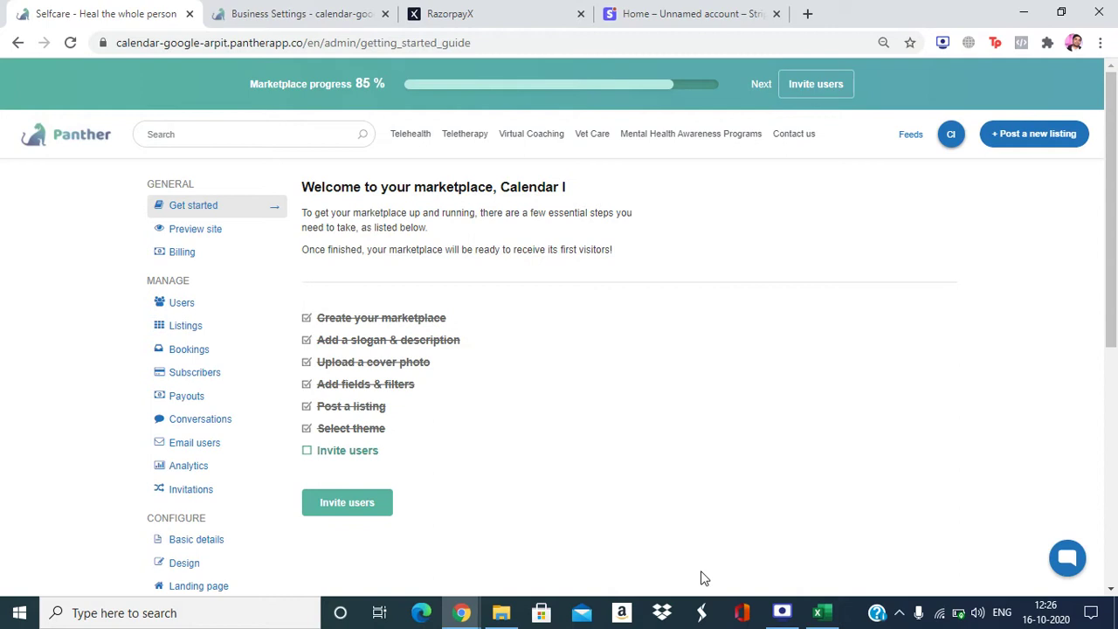
Step: Open the Commissions page of the marketplace configuration
scroll(704, 578, down, 1)
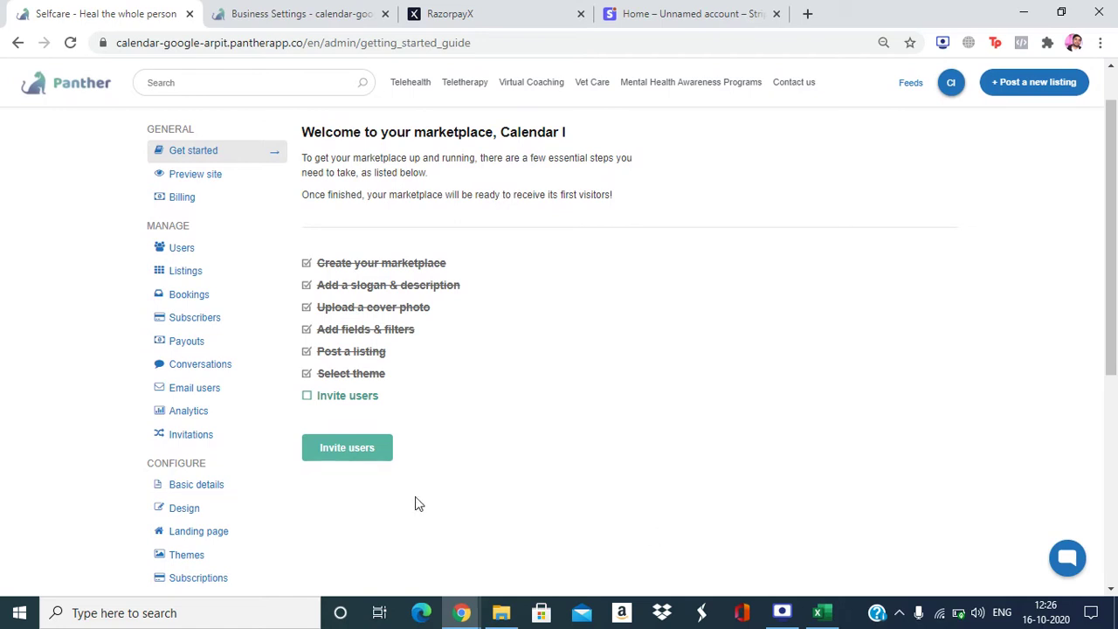
scroll(417, 504, down, 4)
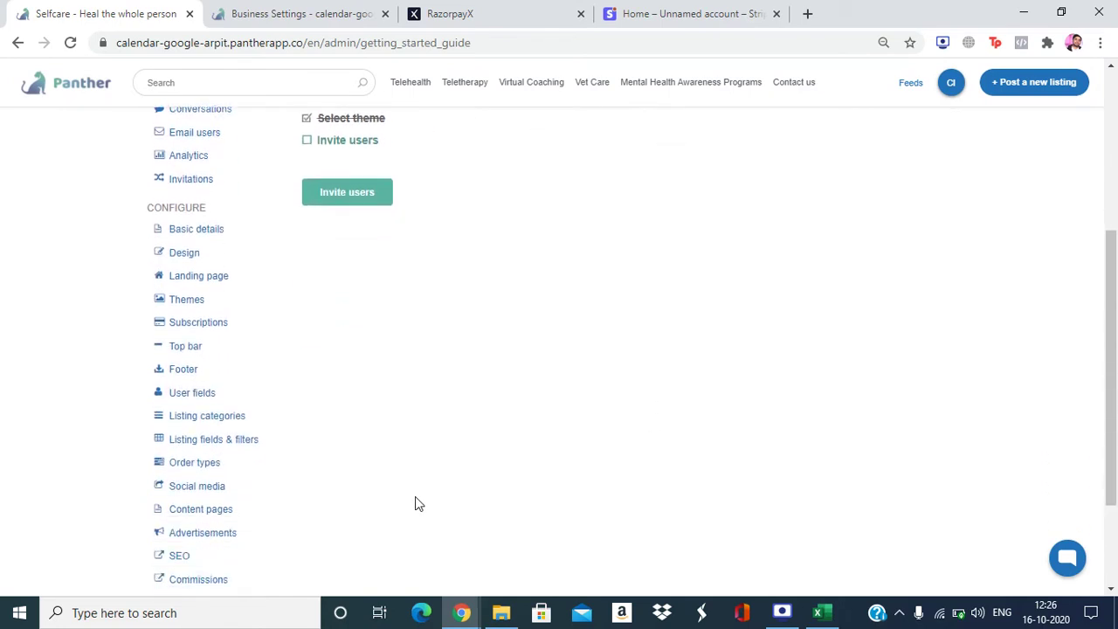
scroll(417, 504, down, 2)
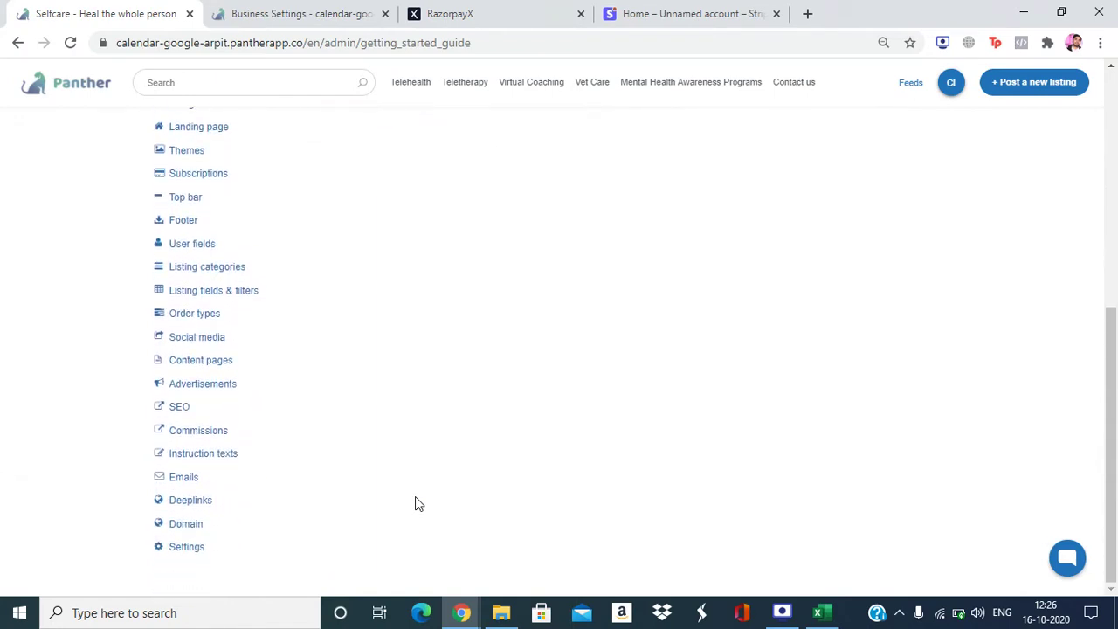
click(197, 437)
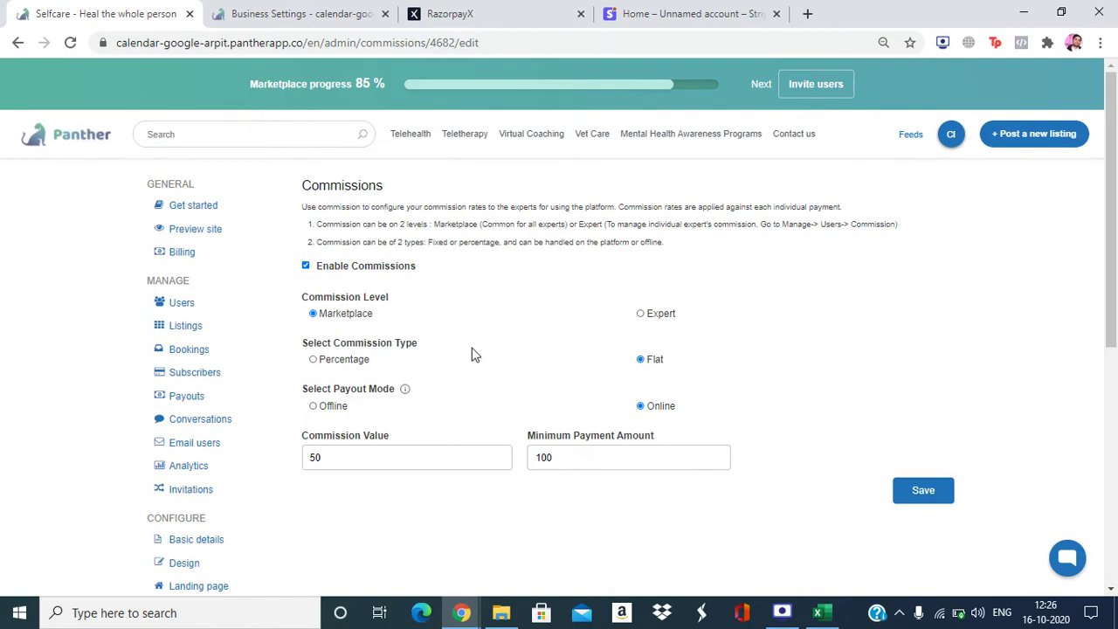
Step: Keep commissions enabled and set the commission level to Expert
click(306, 267)
click(306, 271)
click(640, 314)
Step: Choose Percentage as the commission type and Offline as the payout mode
click(314, 360)
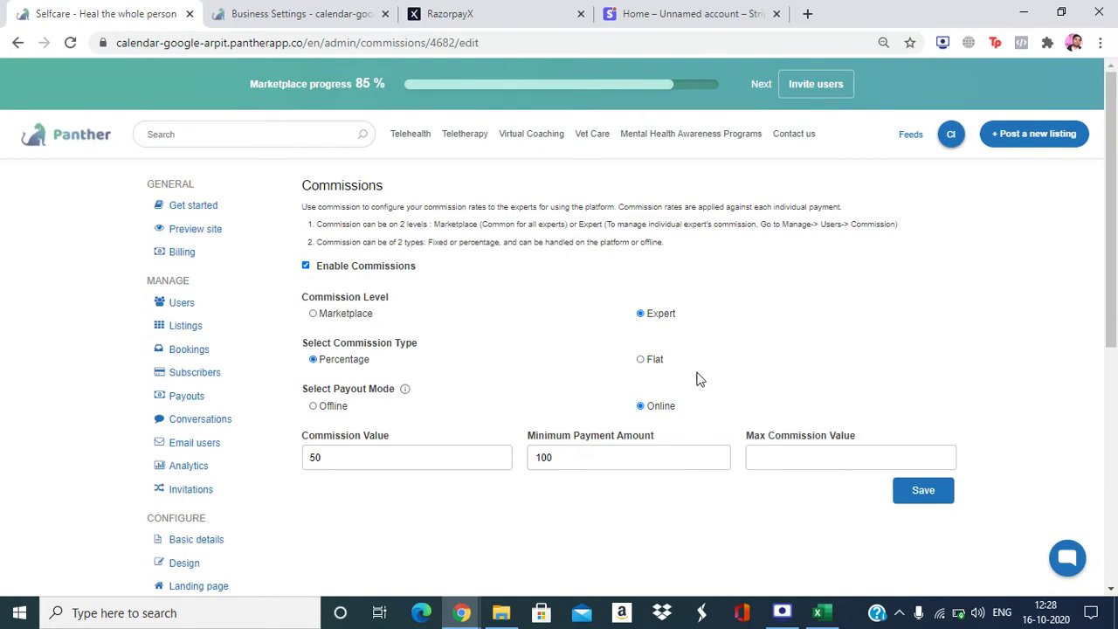
click(641, 360)
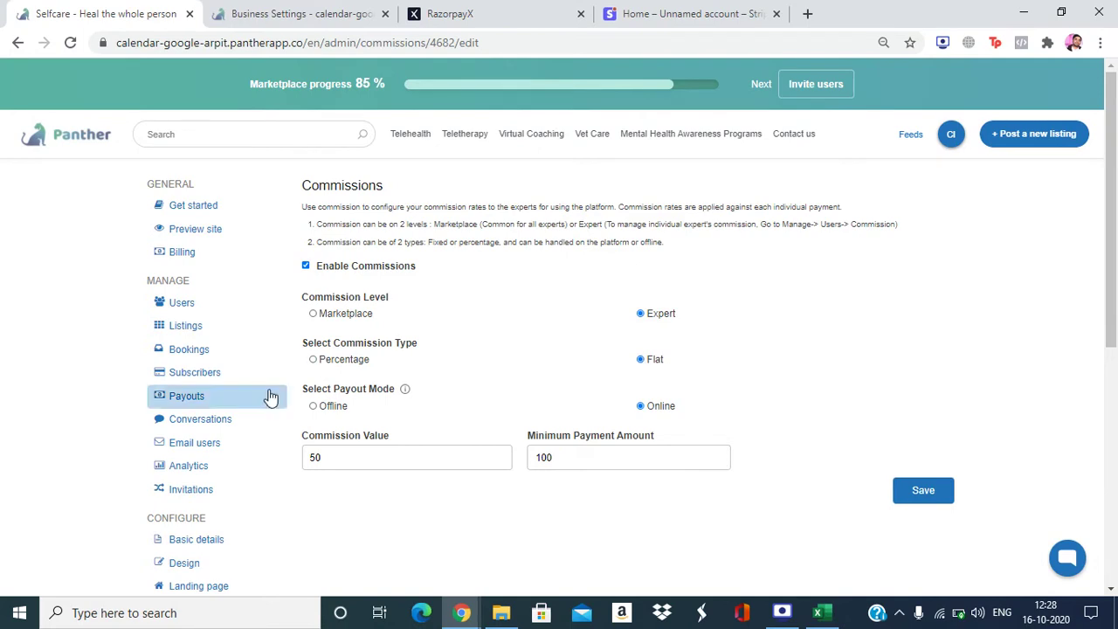
click(313, 360)
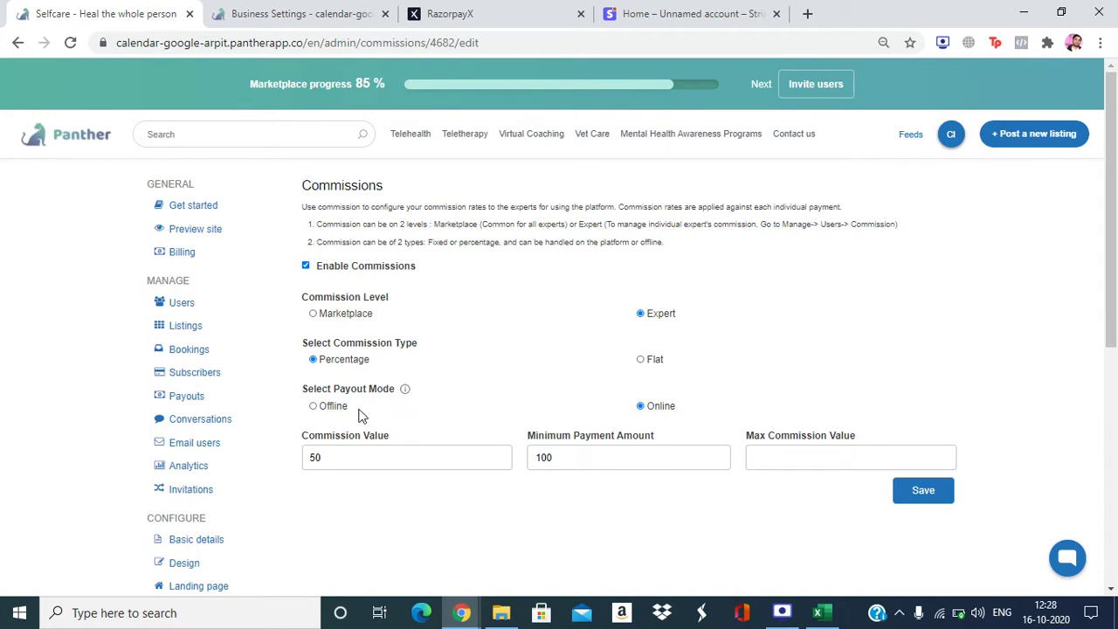
mouse_move(406, 392)
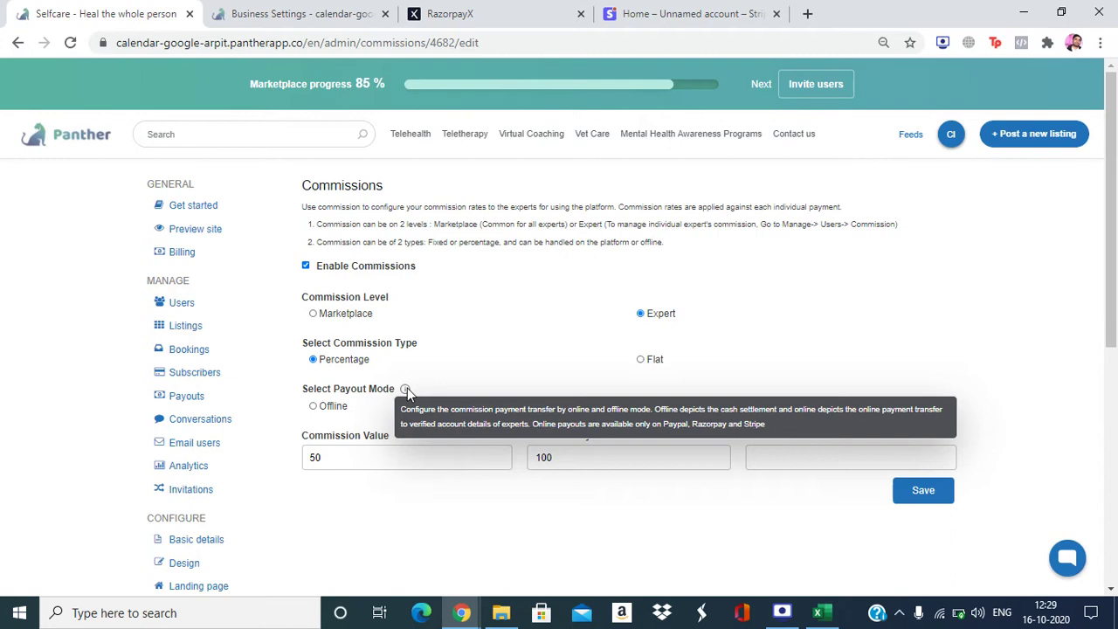
click(313, 407)
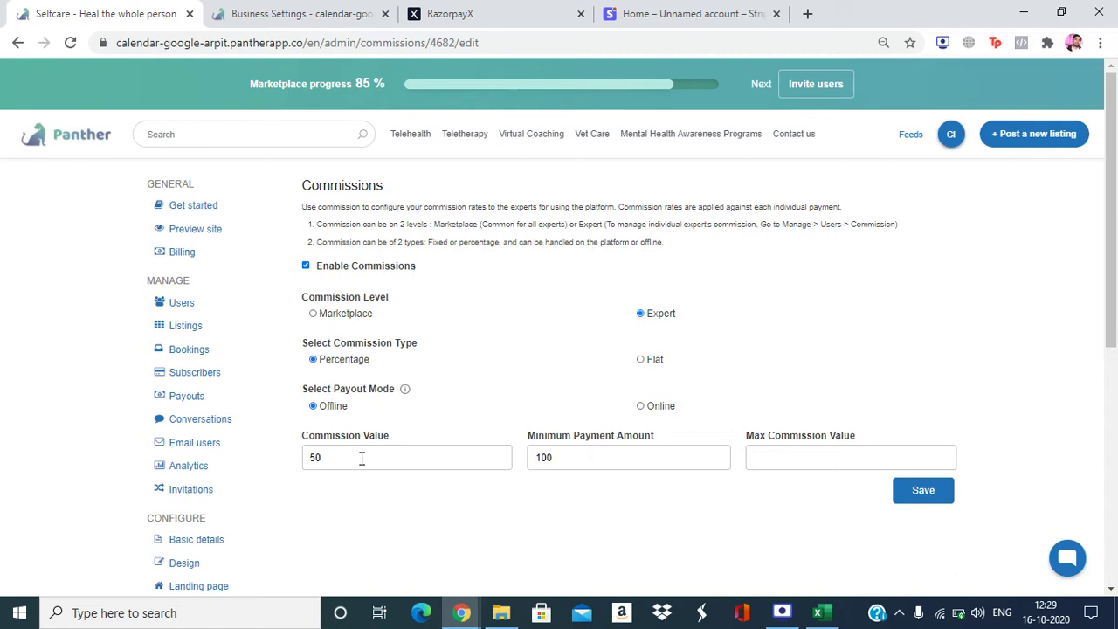
Step: Set the commission value to 10
drag(404, 440, 297, 439)
click(358, 494)
click(337, 461)
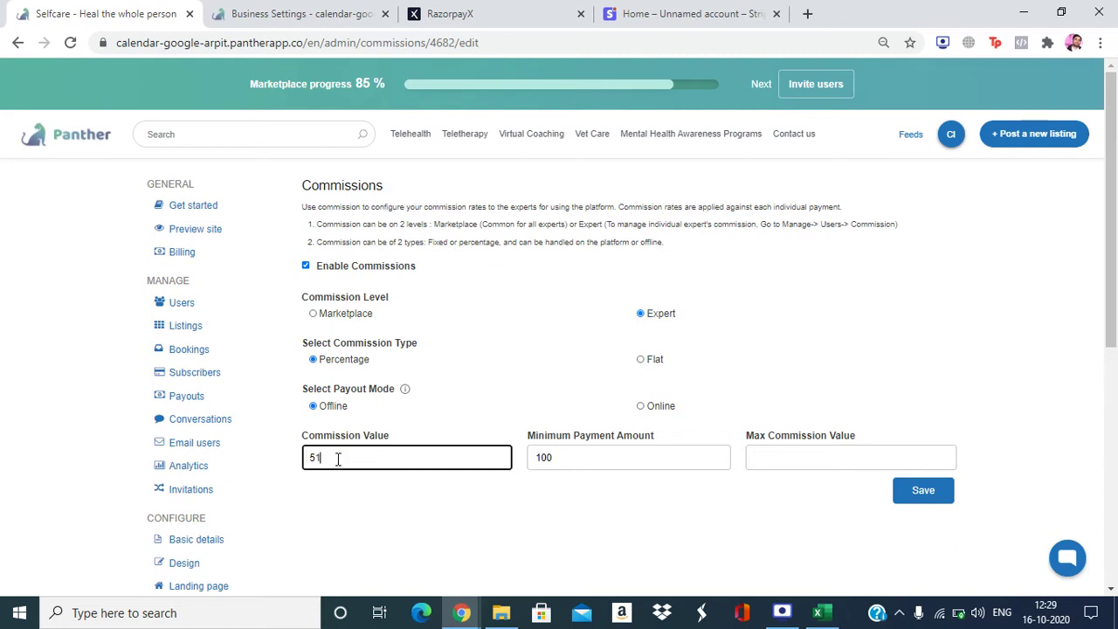
key(BackSpace)
key(BackSpace)
text(10)
click(367, 500)
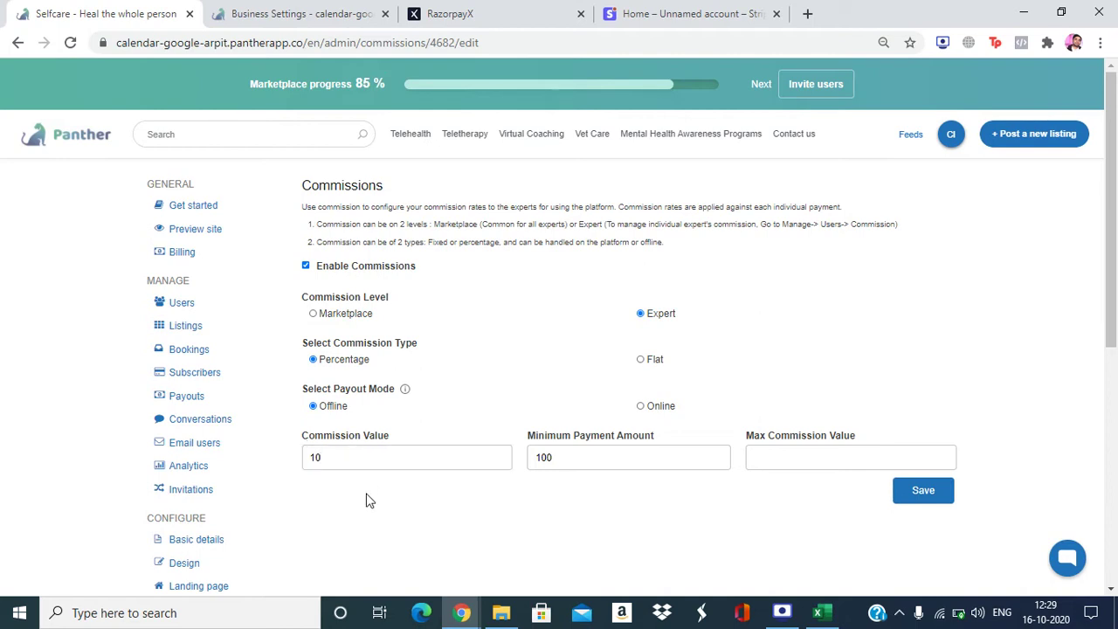
Step: Set the minimum payment amount to 1000 and the max commission value to 500
click(571, 458)
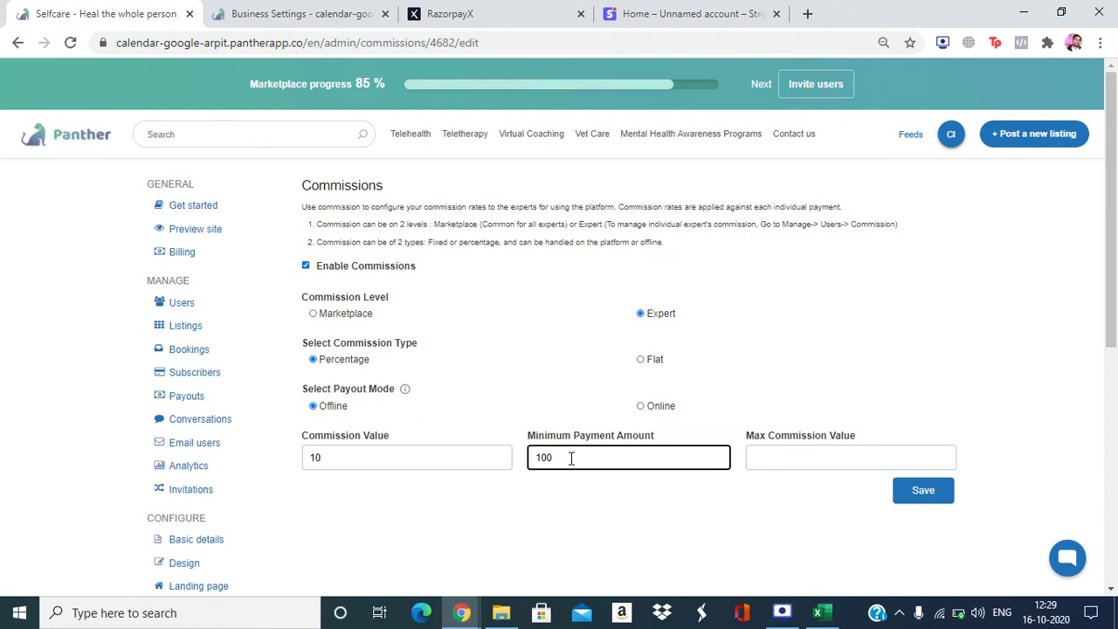
text(0)
click(587, 498)
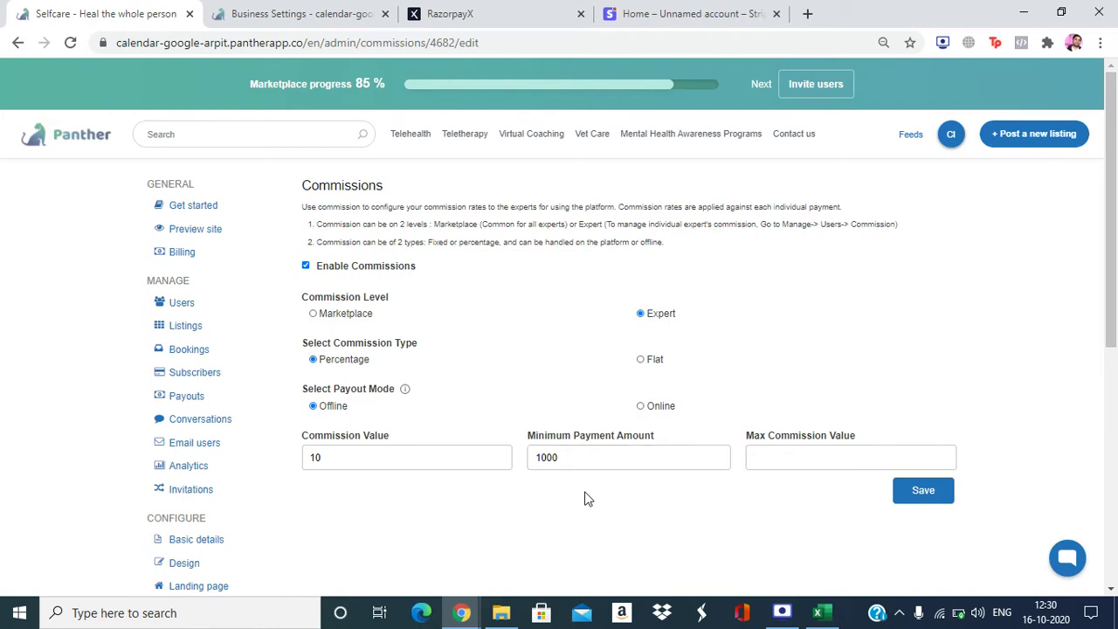
click(765, 462)
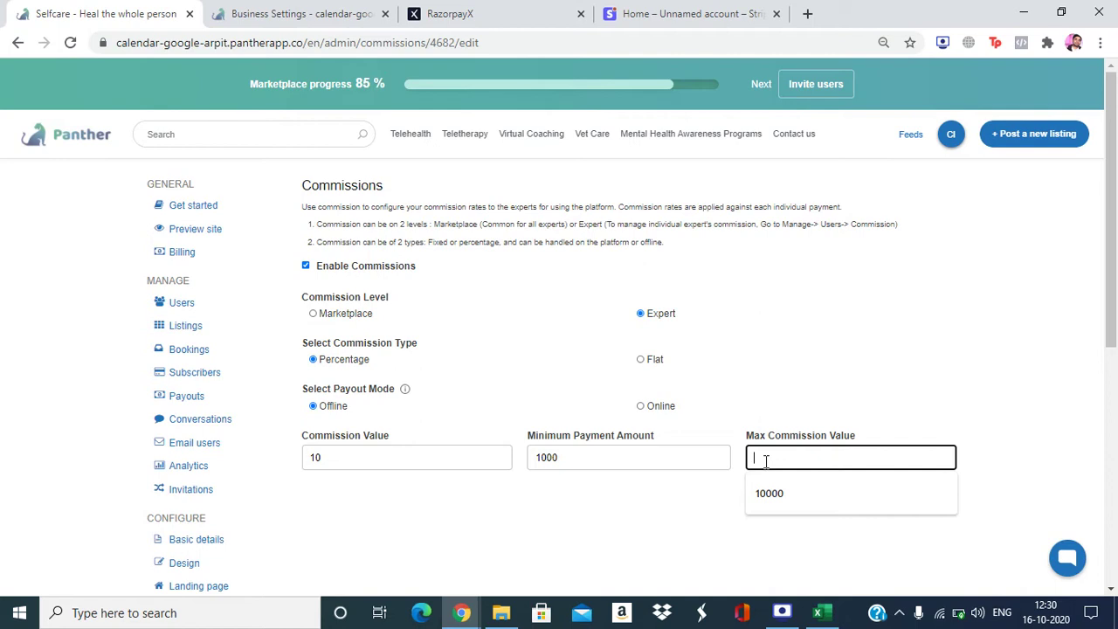
text(500)
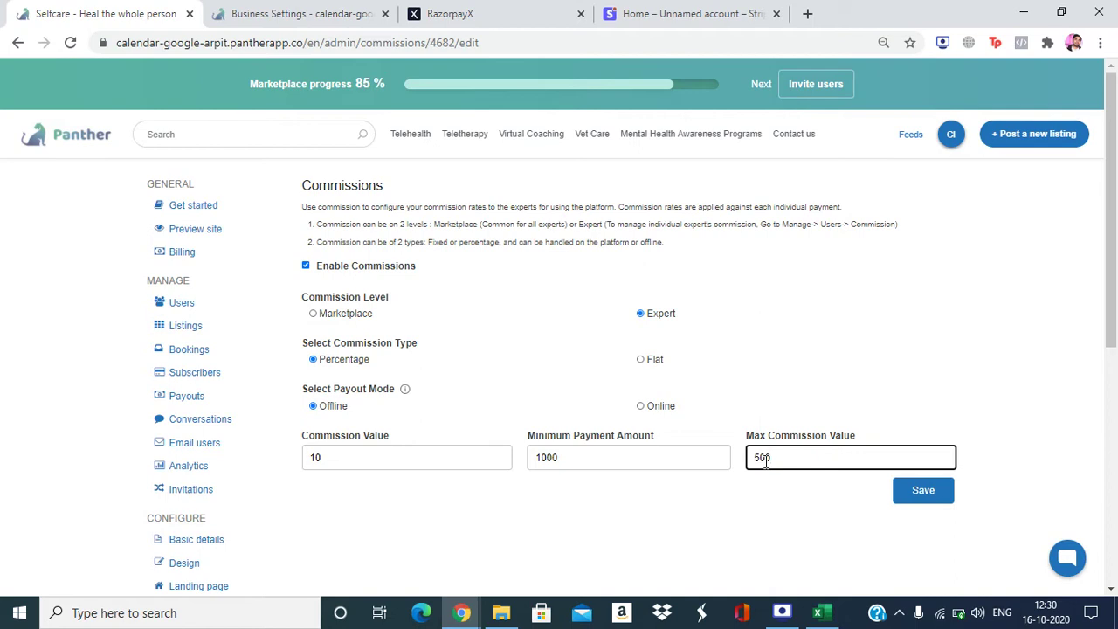
click(753, 517)
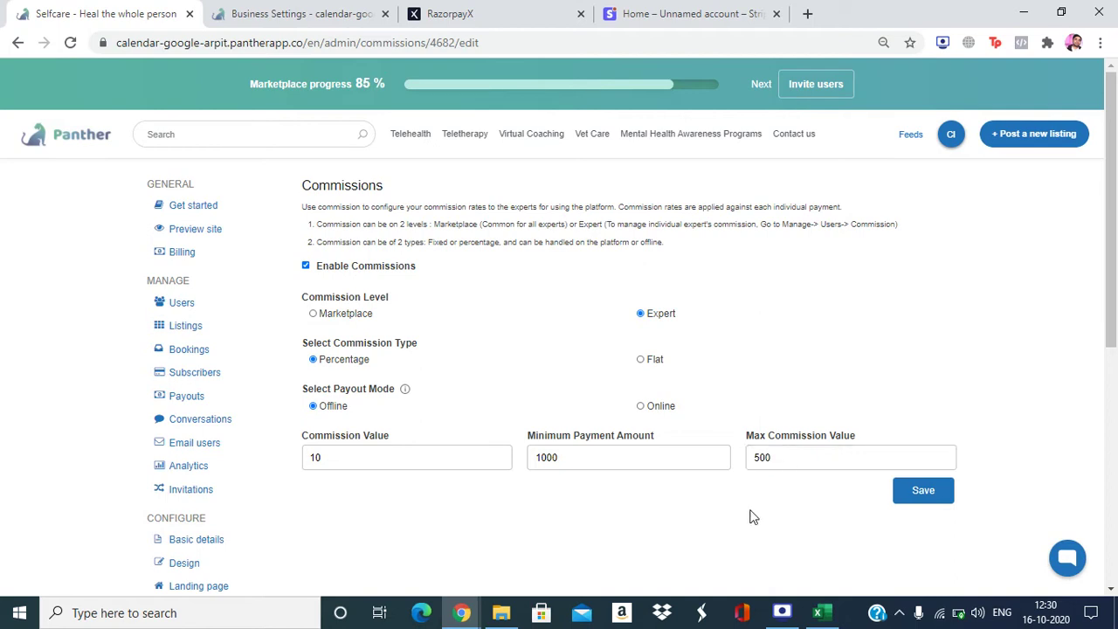
Step: Review the commission value, minimum payment amount and max commission value of the percentage commission
click(325, 462)
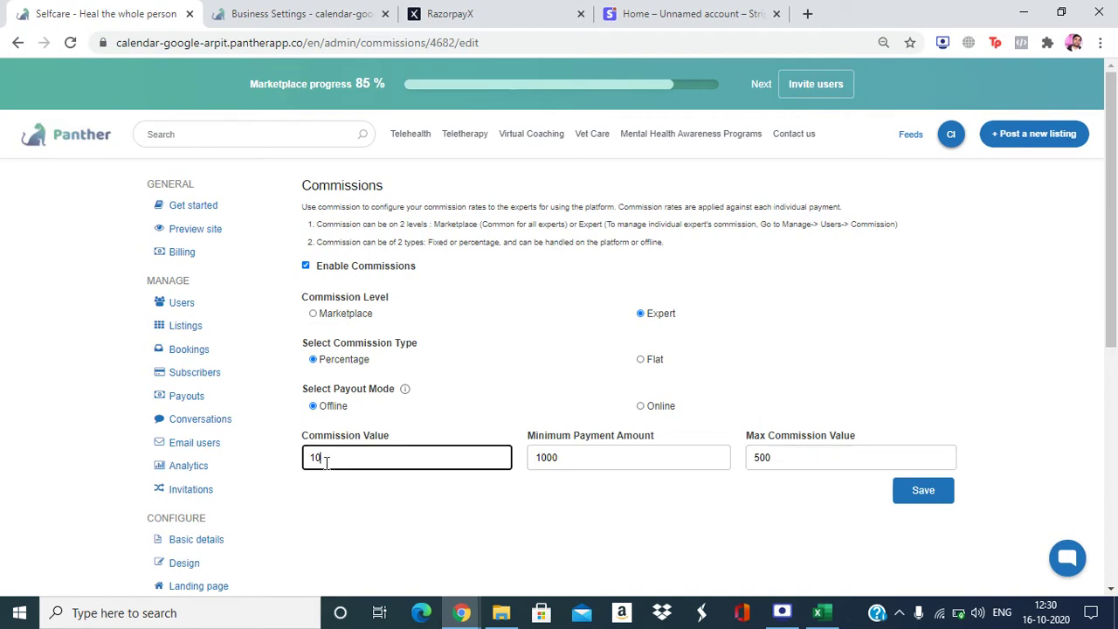
double_click(314, 462)
drag(601, 455, 536, 458)
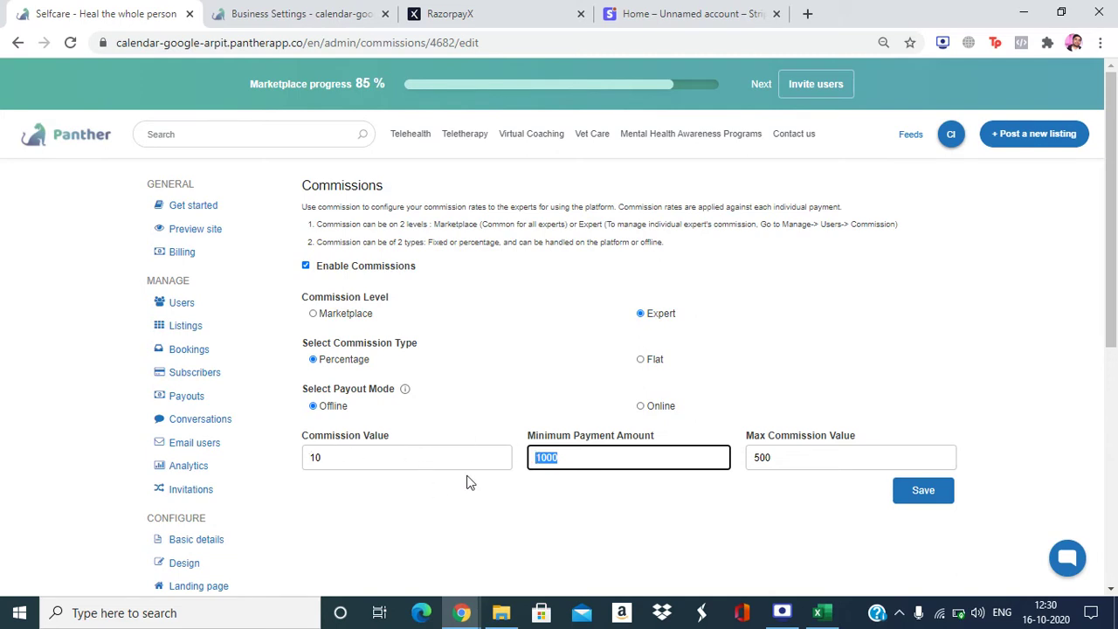
double_click(770, 459)
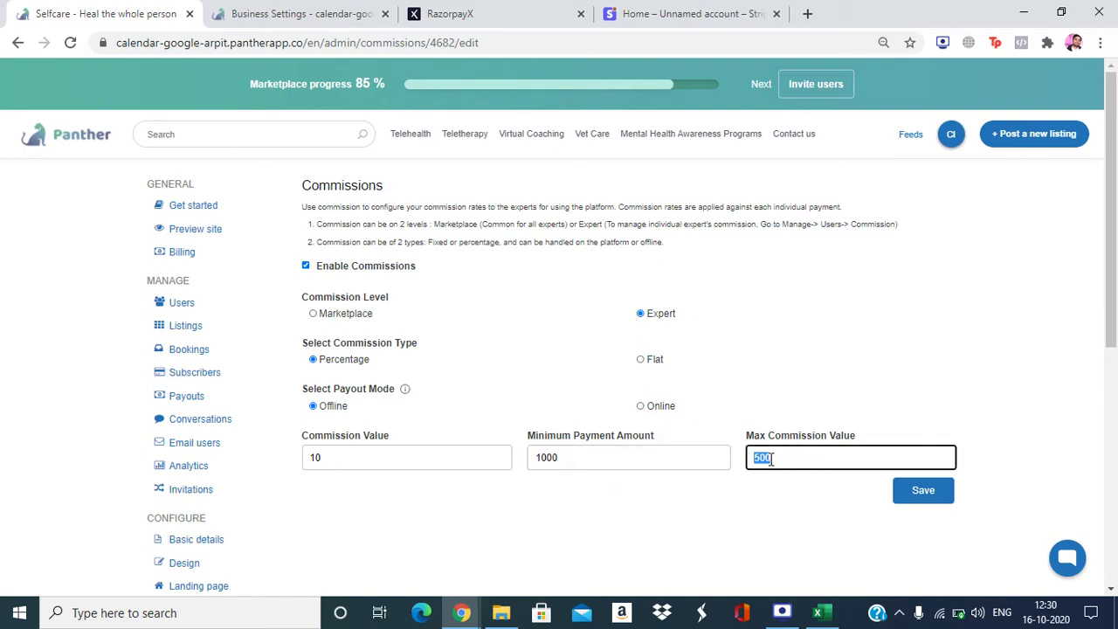
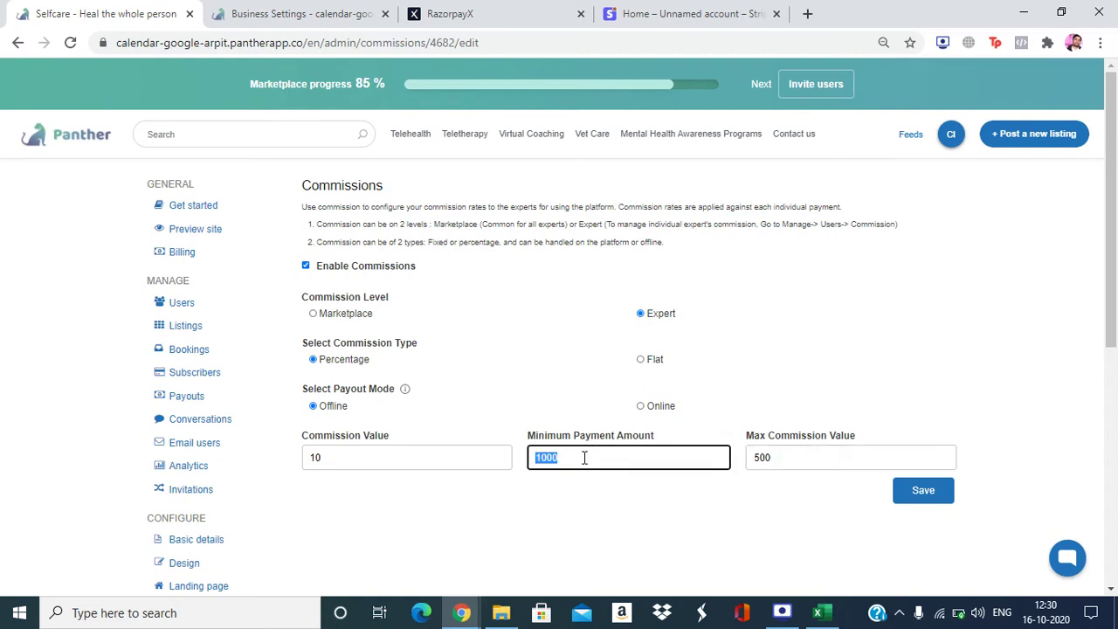
double_click(763, 455)
click(650, 508)
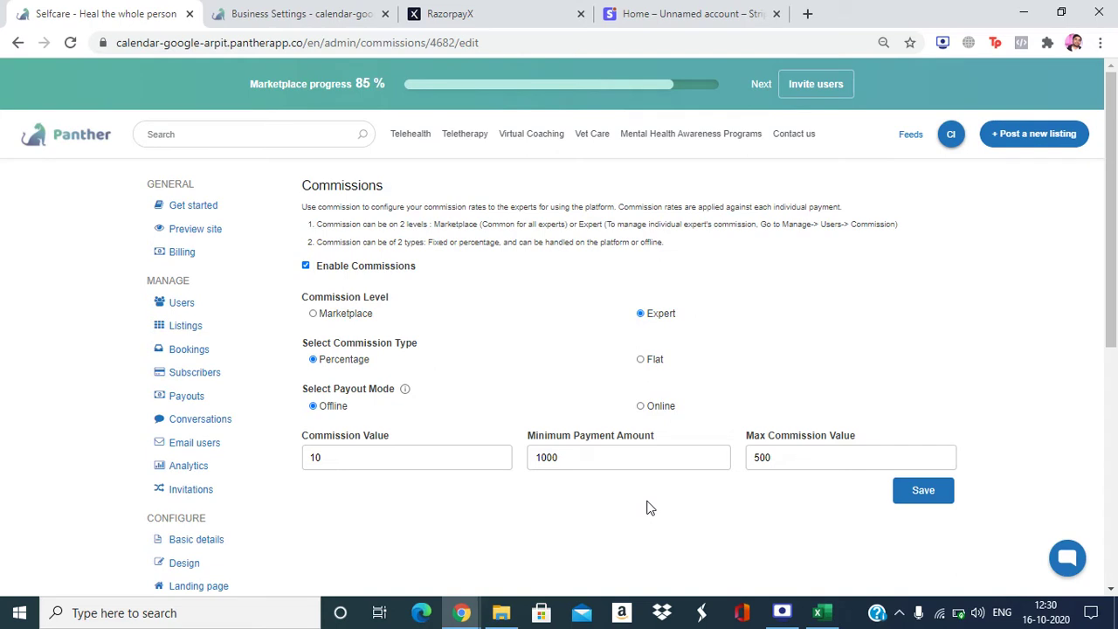
click(320, 457)
double_click(320, 458)
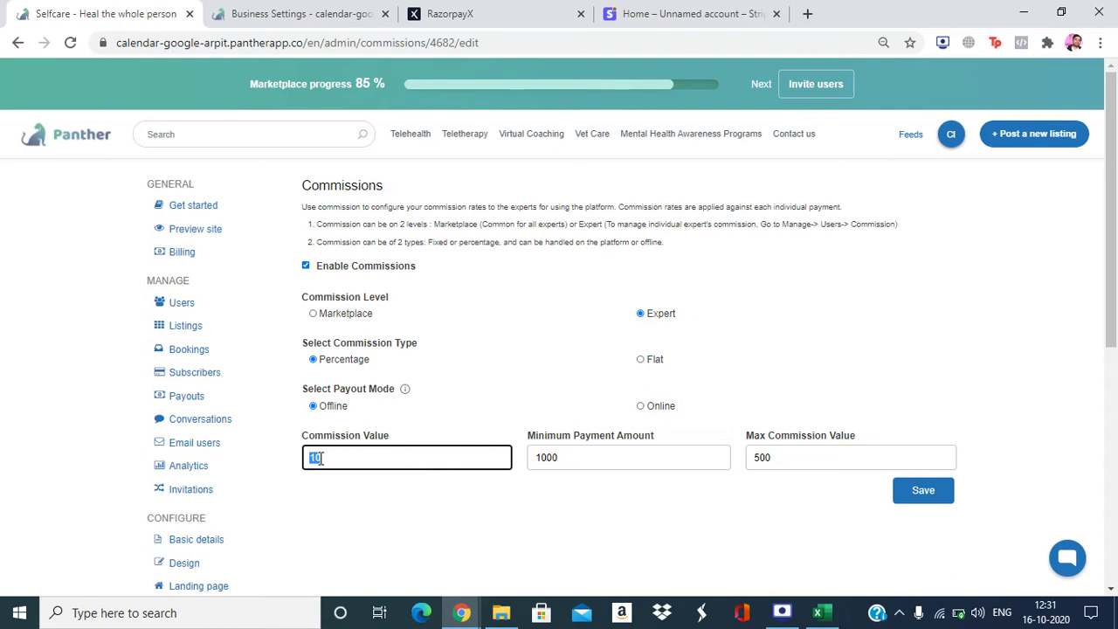
click(388, 517)
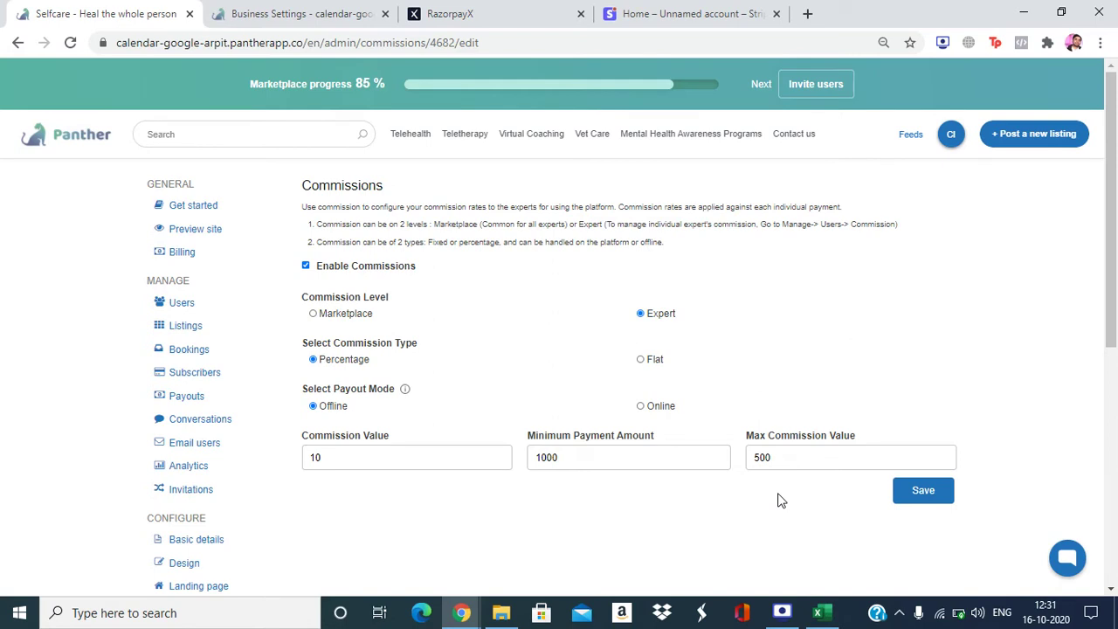
Step: Change the commission type to Flat and review its commission value and minimum payment amount
click(641, 360)
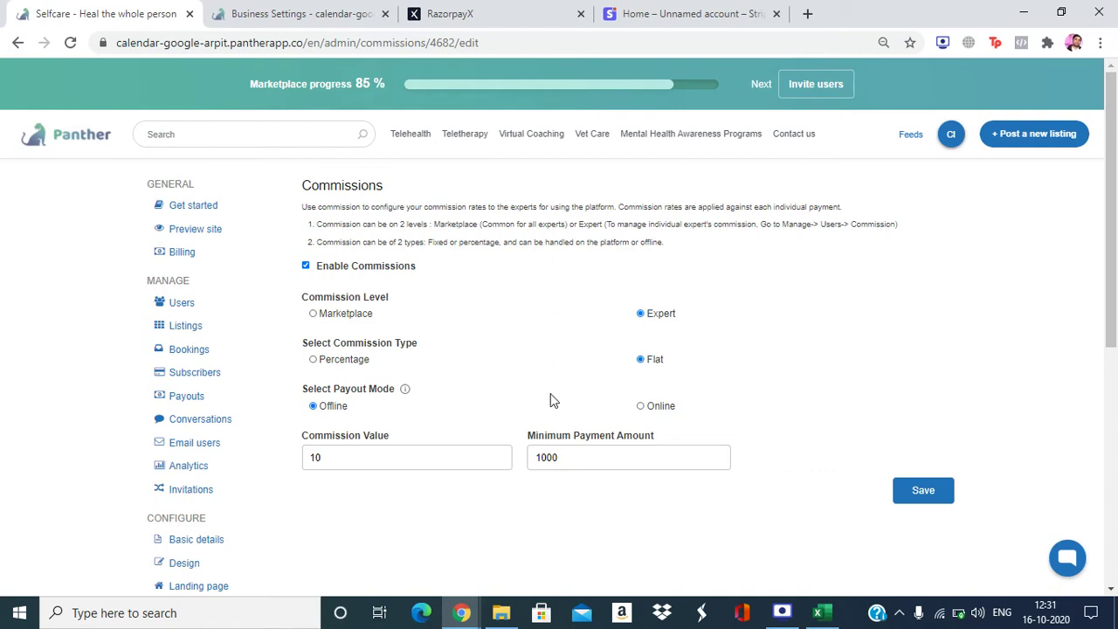
click(370, 460)
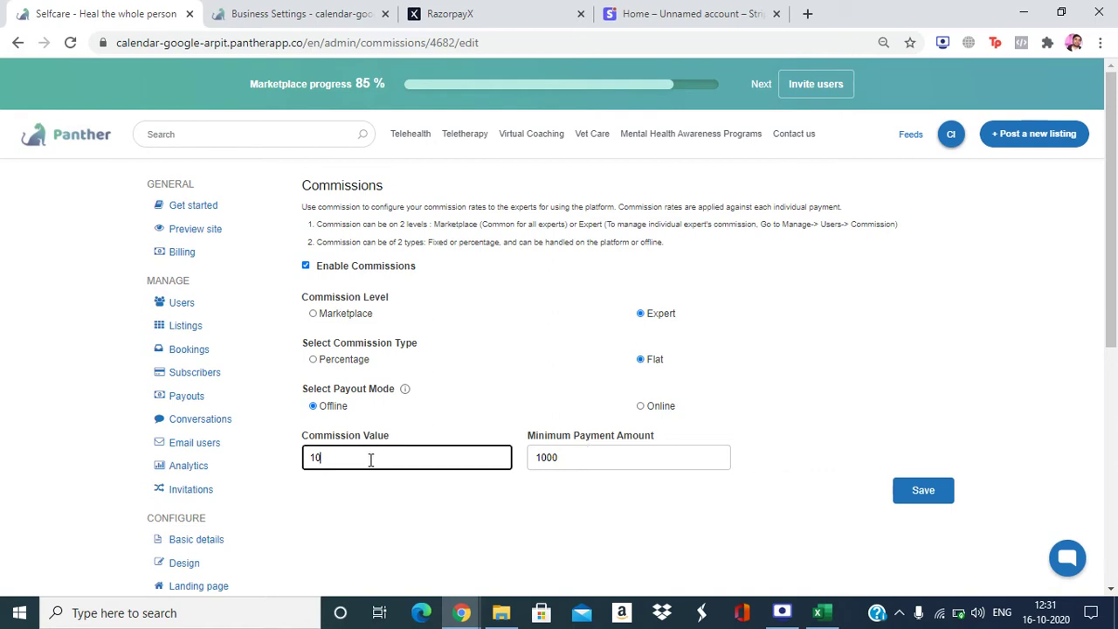
double_click(313, 459)
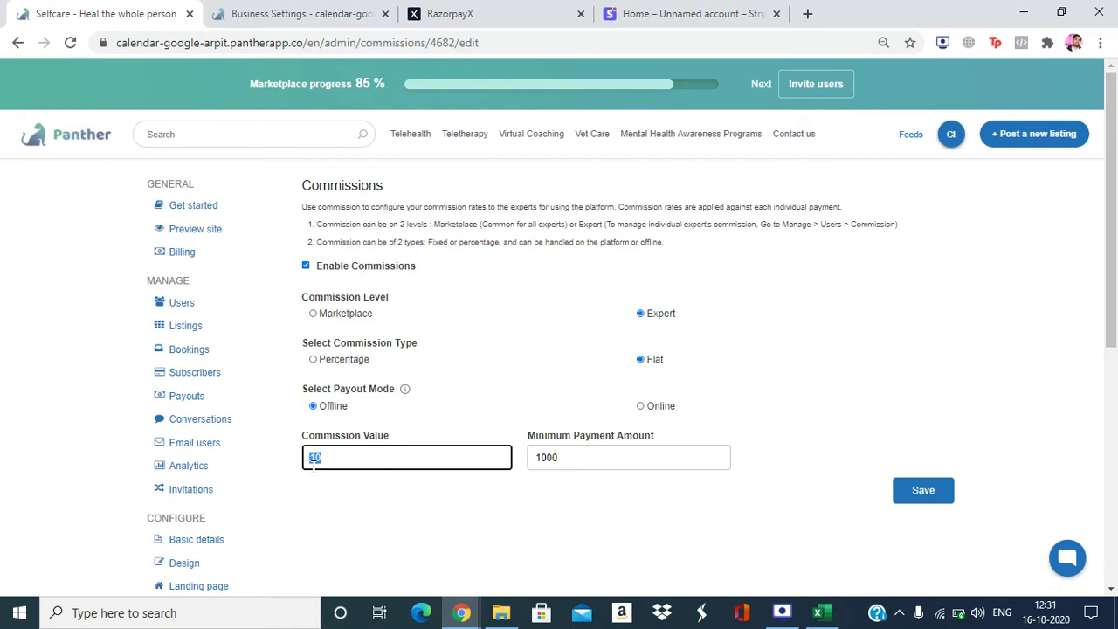
click(357, 504)
double_click(559, 460)
click(545, 495)
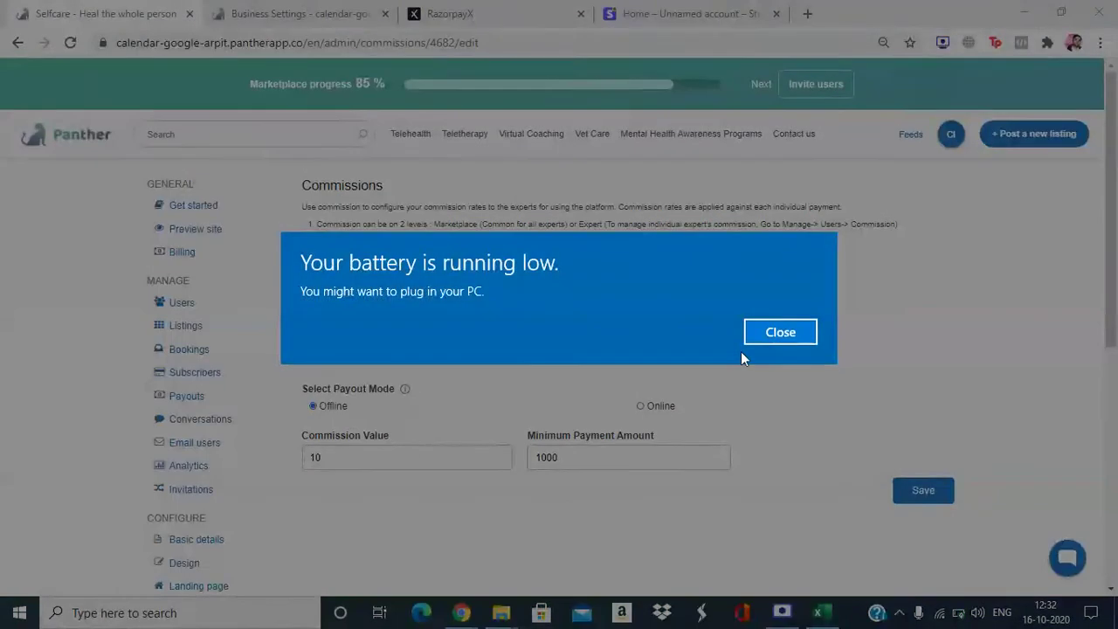
click(775, 339)
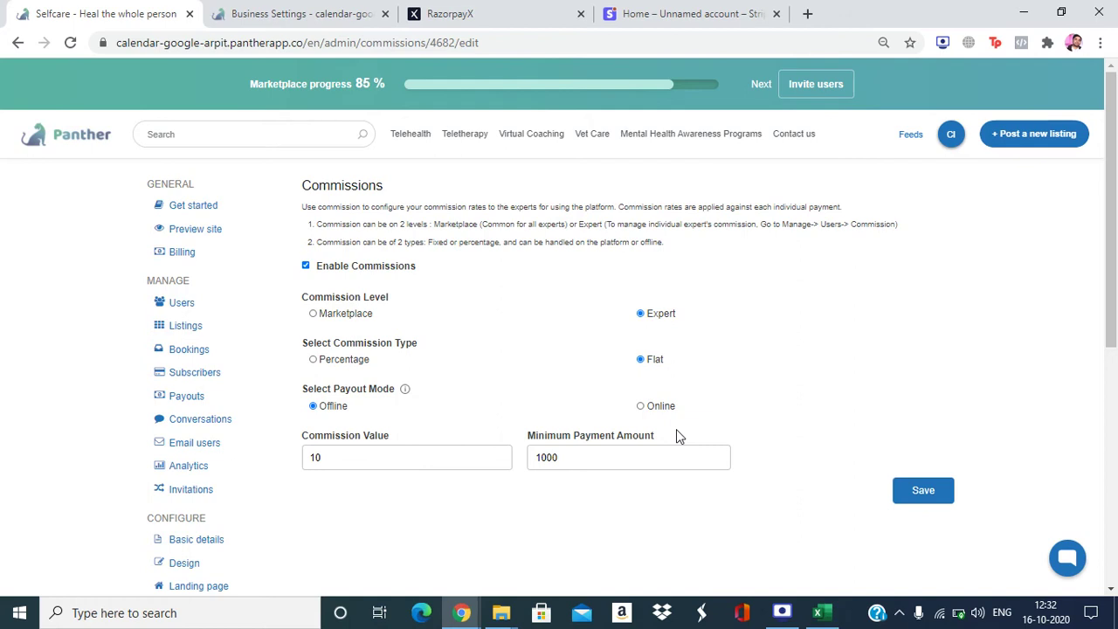
Step: Open the chat dashboard from the marketplace's Conversations page and go to its Payment Methods settings
mouse_move(404, 397)
click(241, 422)
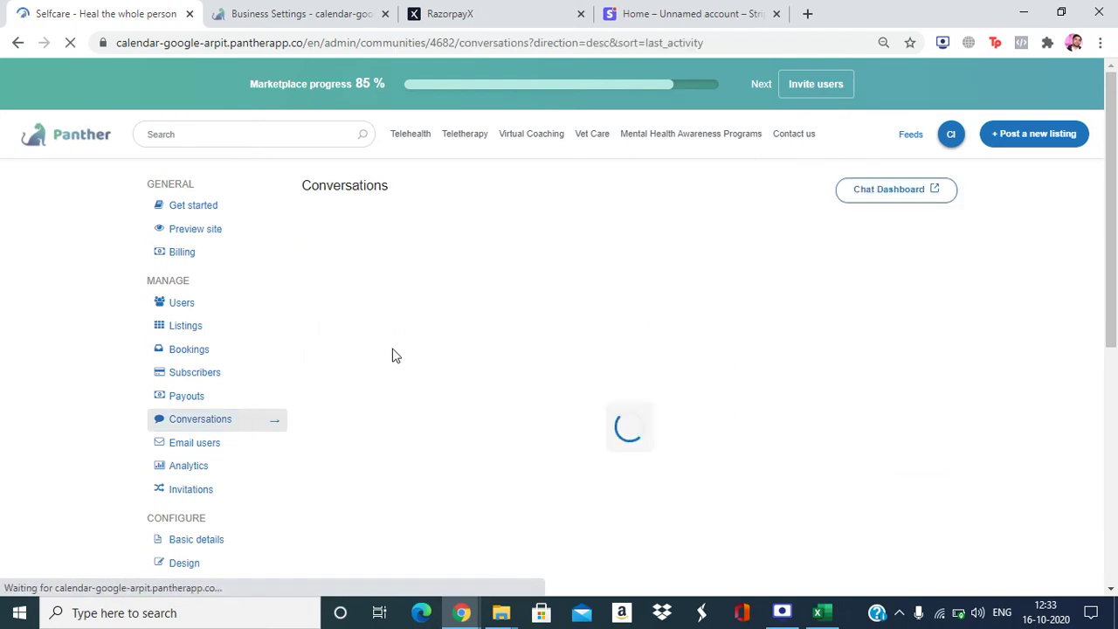
click(899, 194)
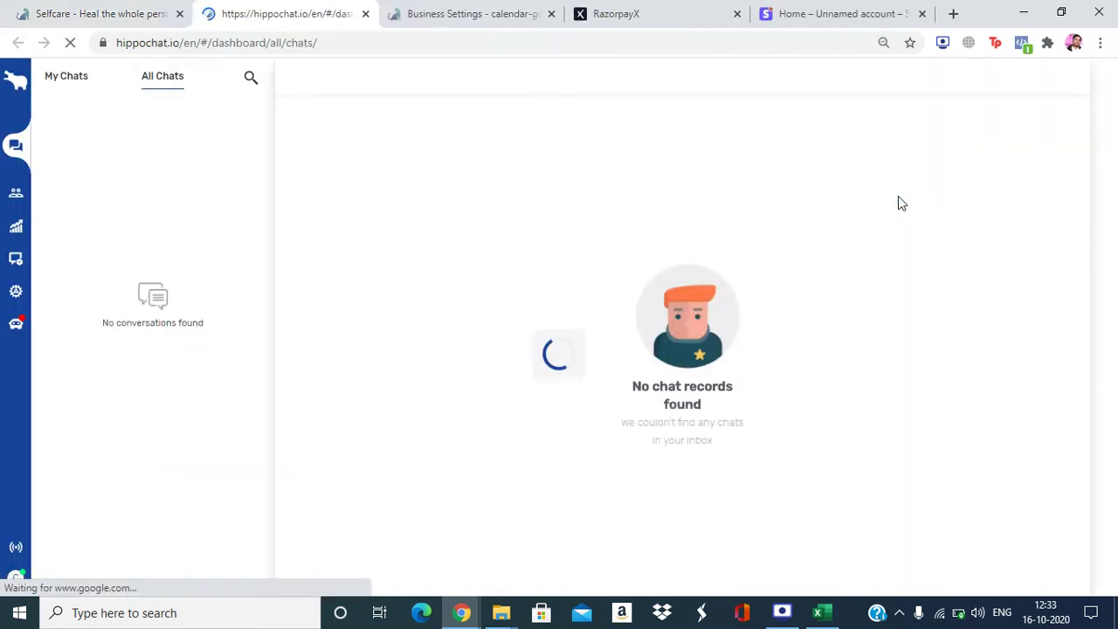
click(16, 294)
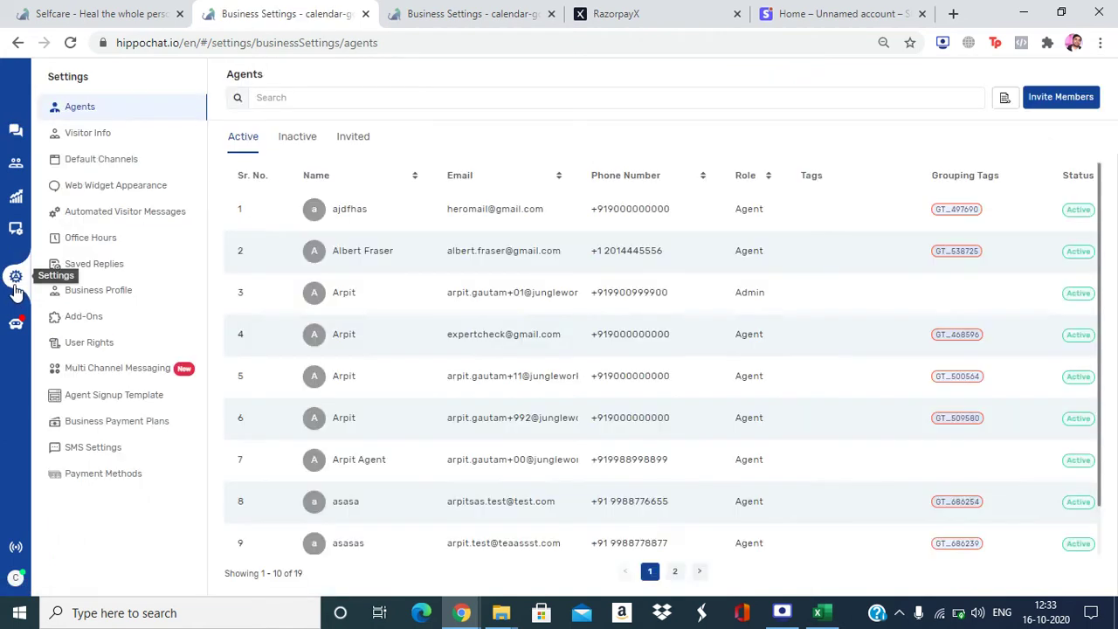
click(100, 476)
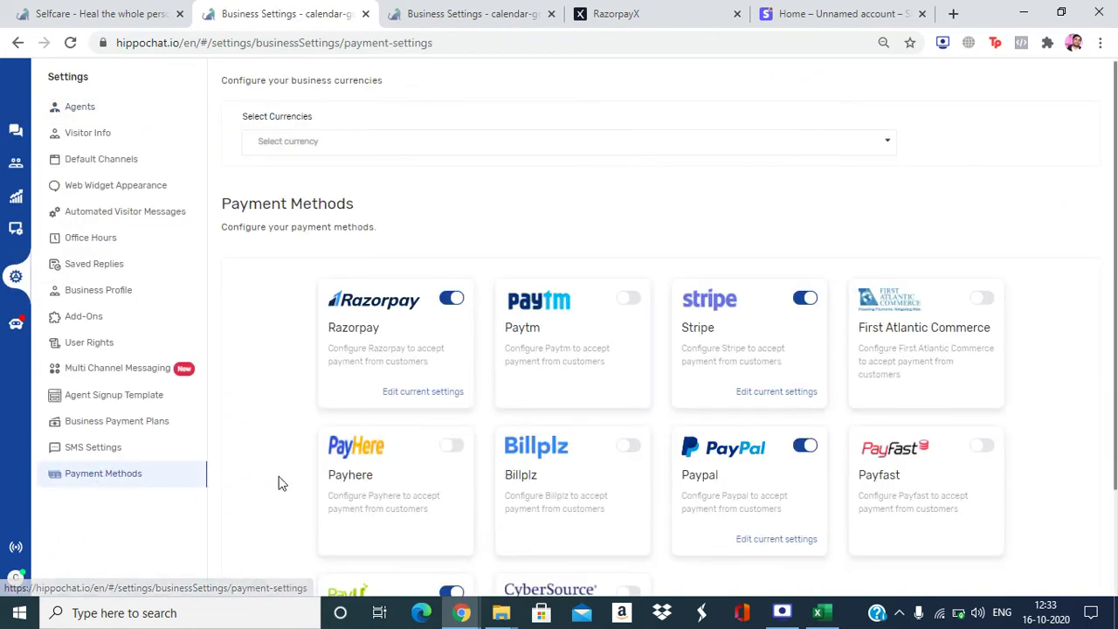
Step: Look over the available payment methods and open the current Razorpay settings for editing
scroll(280, 483, down, 2)
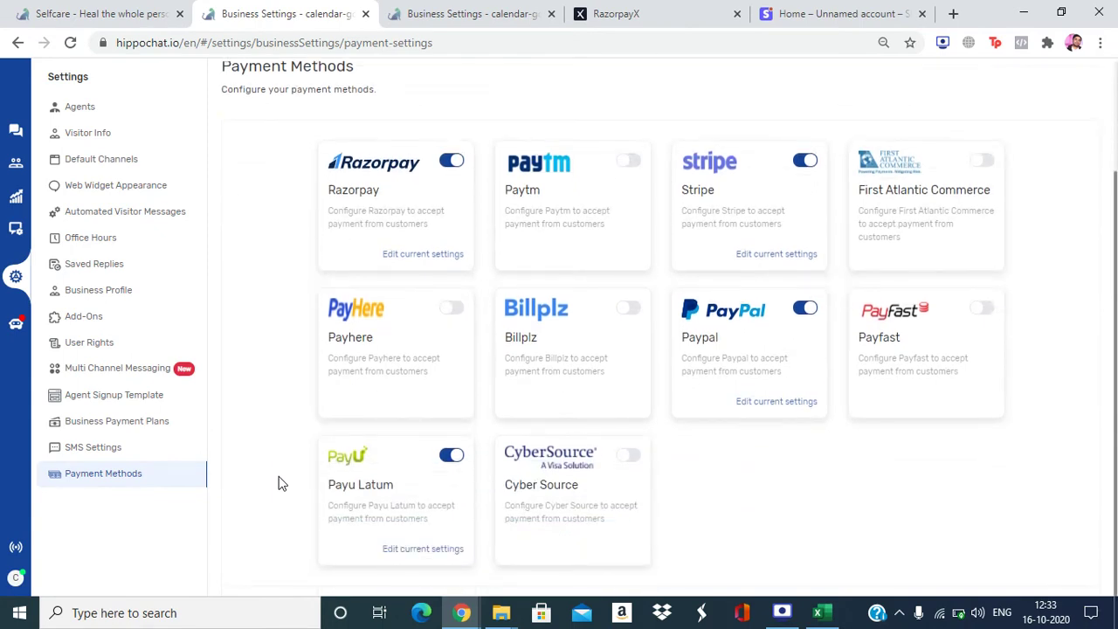
scroll(280, 483, up, 2)
scroll(280, 483, down, 2)
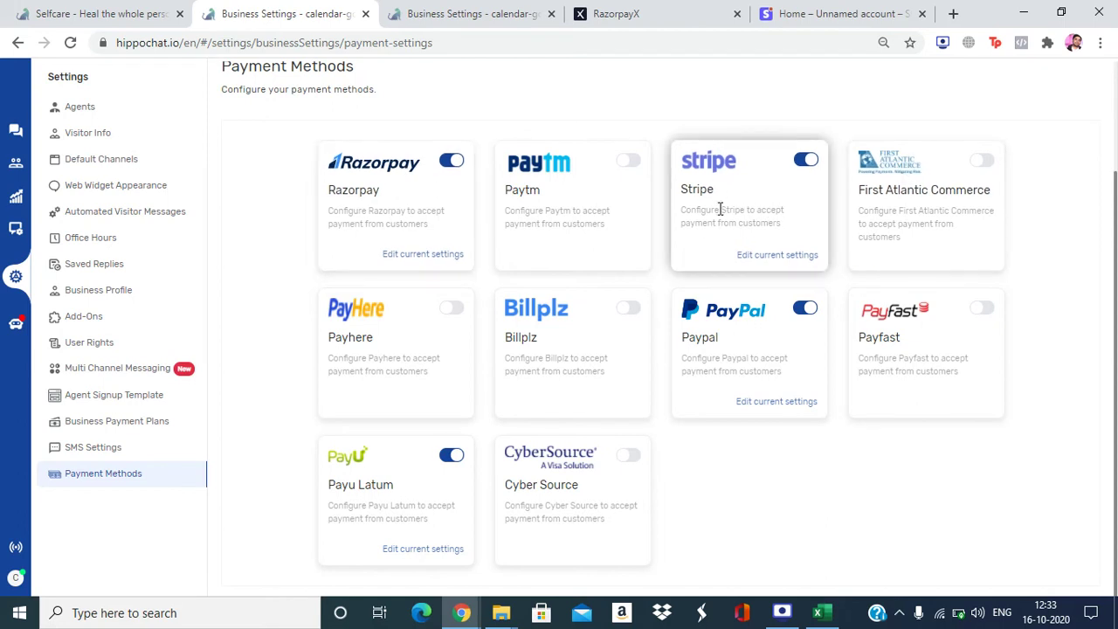
click(434, 255)
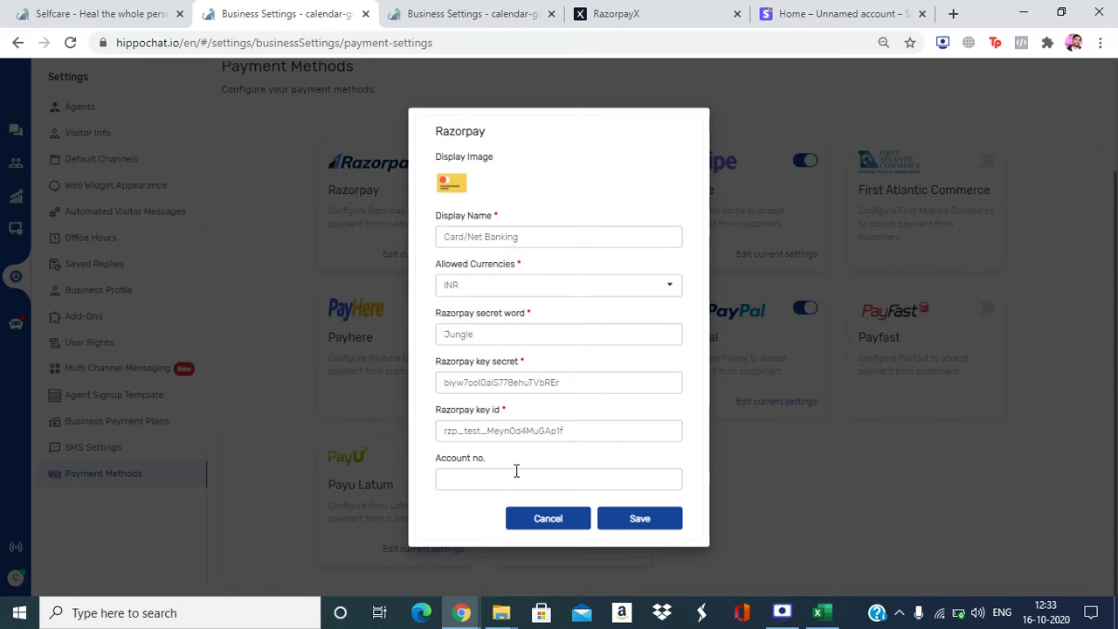
Step: Review the Razorpay key secret and key id fields, and go to the empty account number field
click(557, 427)
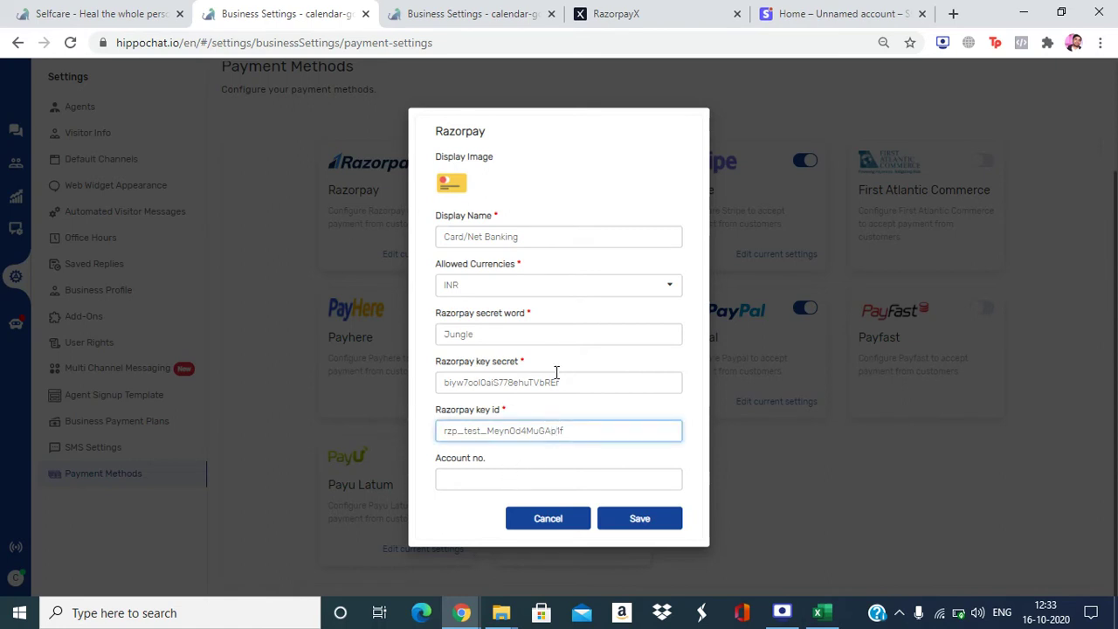
double_click(556, 376)
double_click(536, 437)
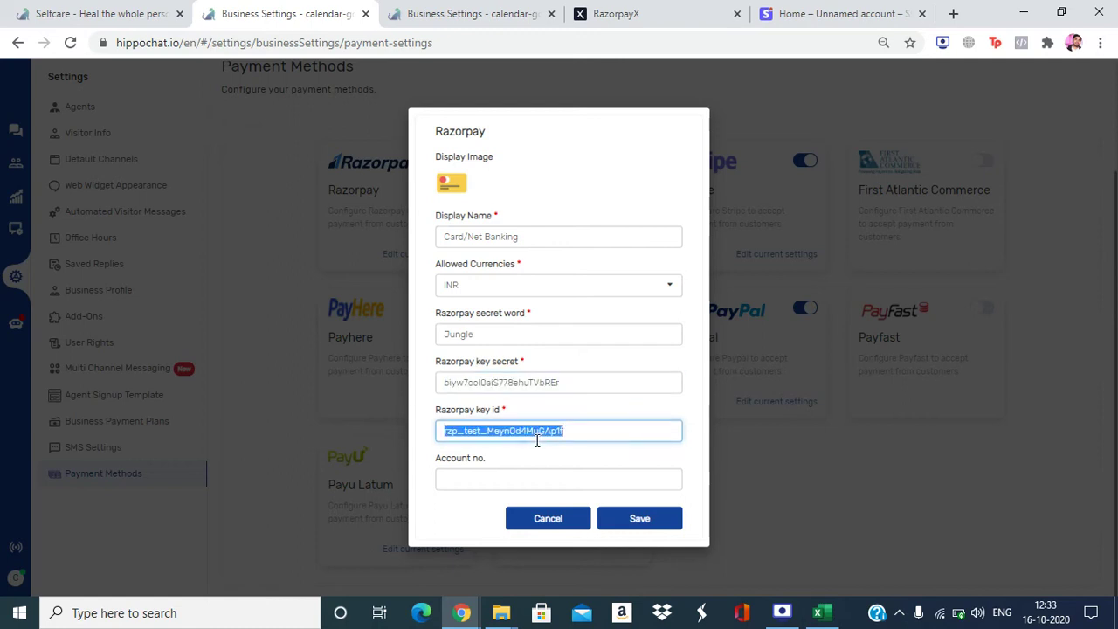
click(473, 477)
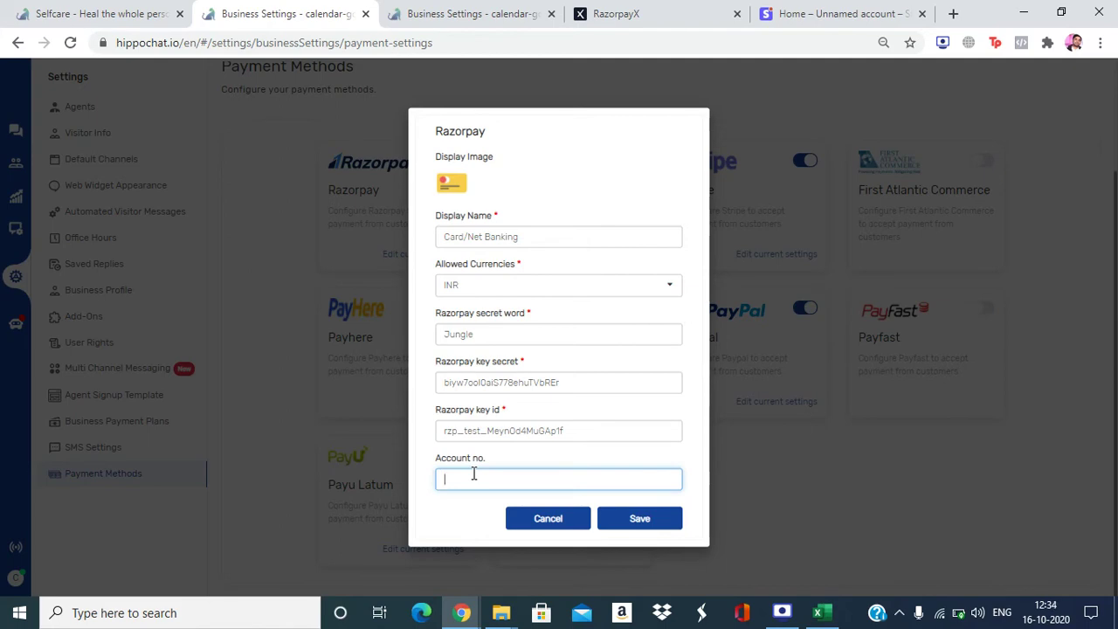
Step: Switch to the RazorpayX dashboard at x.razorpay.com
click(658, 9)
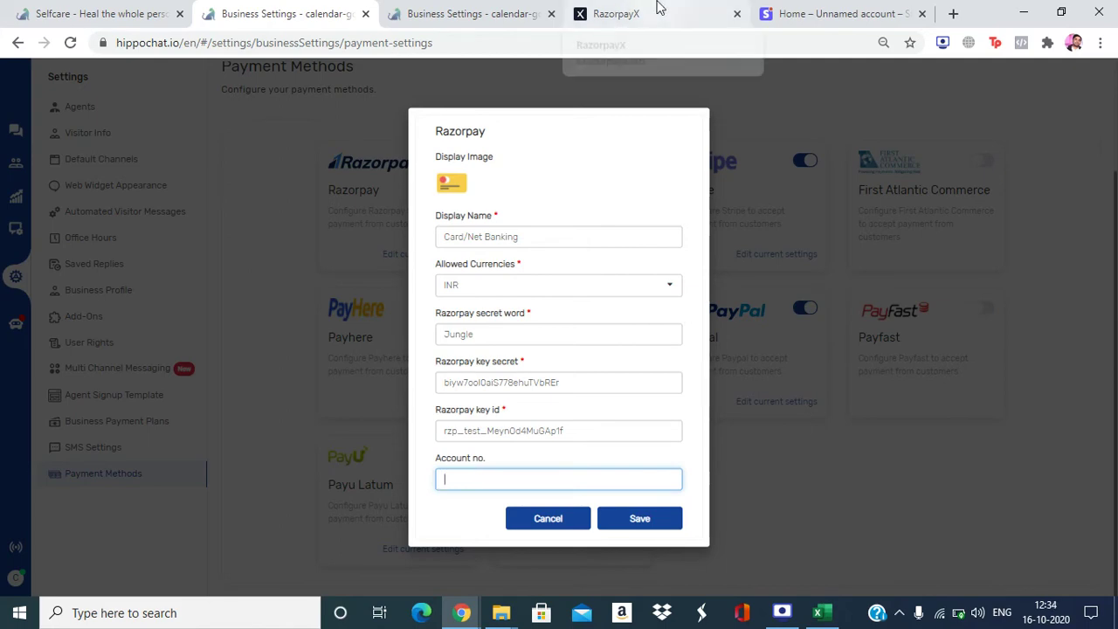
drag(192, 43, 126, 51)
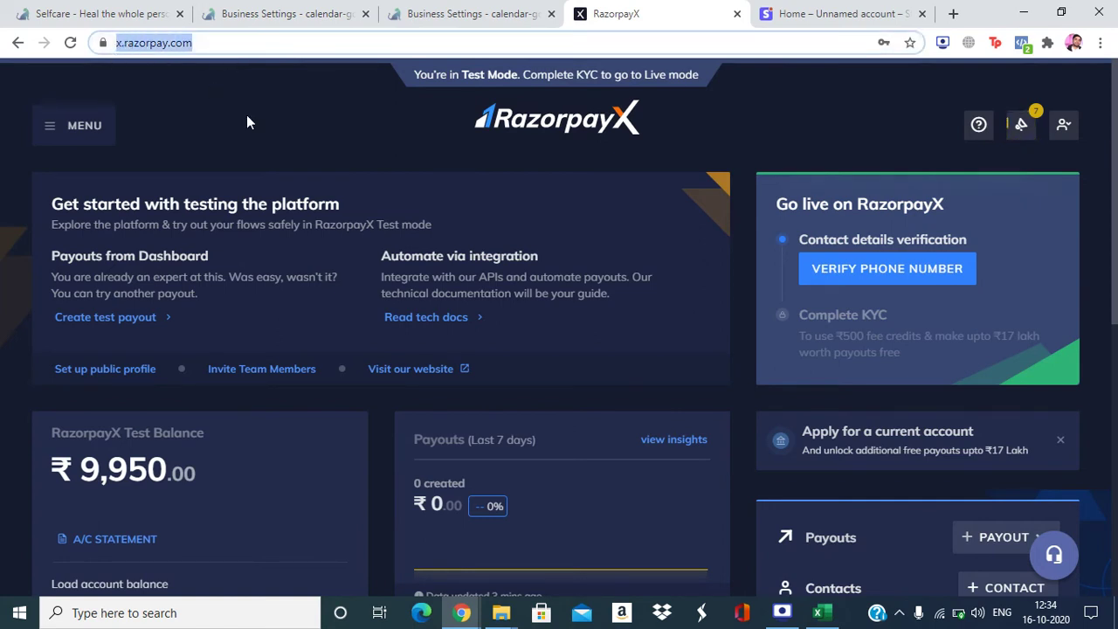
key(XF86MonBrightnessUp)
click(818, 167)
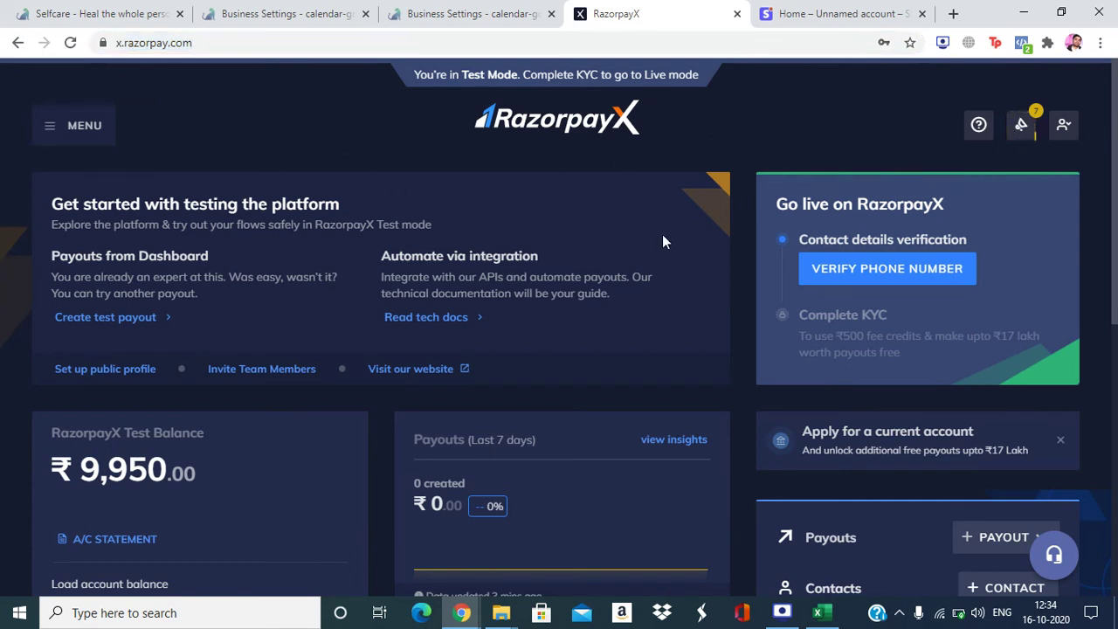
Step: Open the Banking details in RazorpayX's account settings and copy the test account's number
click(1063, 128)
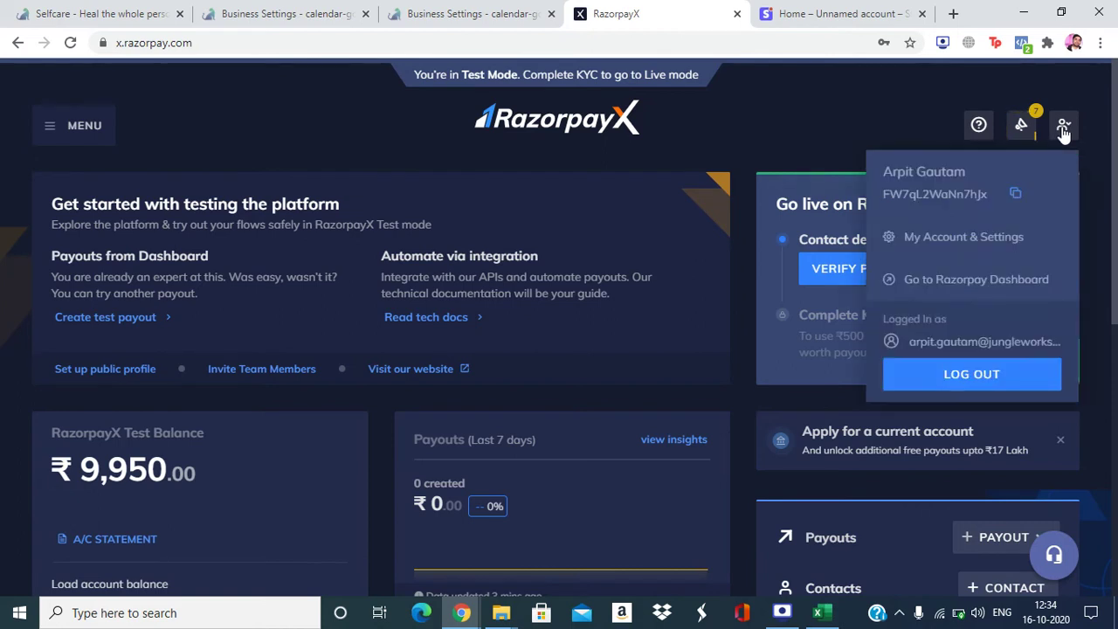
click(1017, 241)
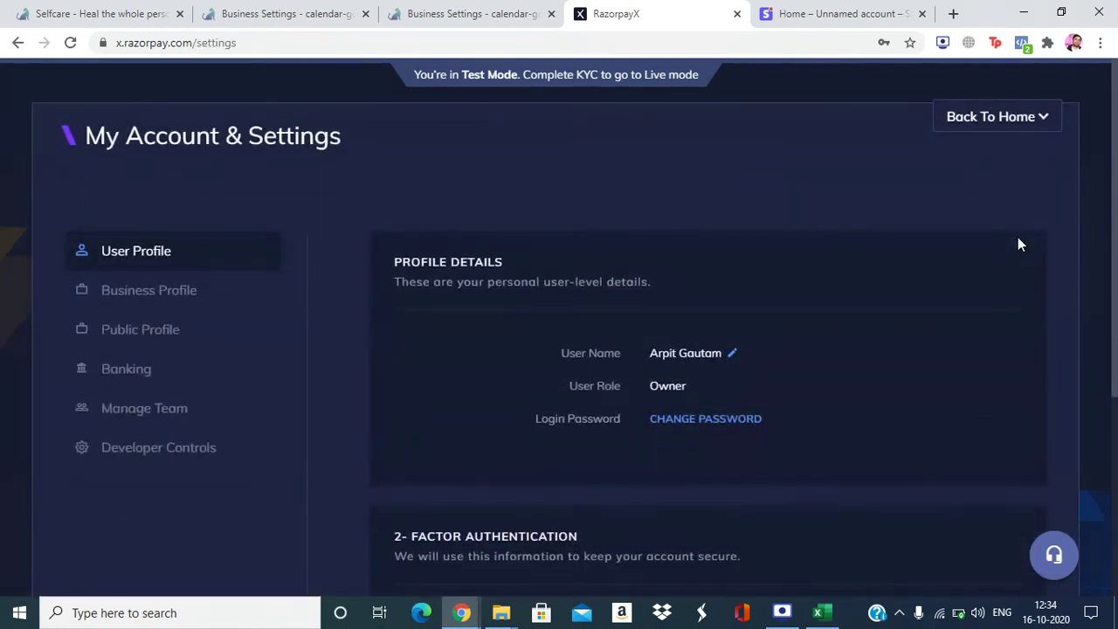
click(185, 368)
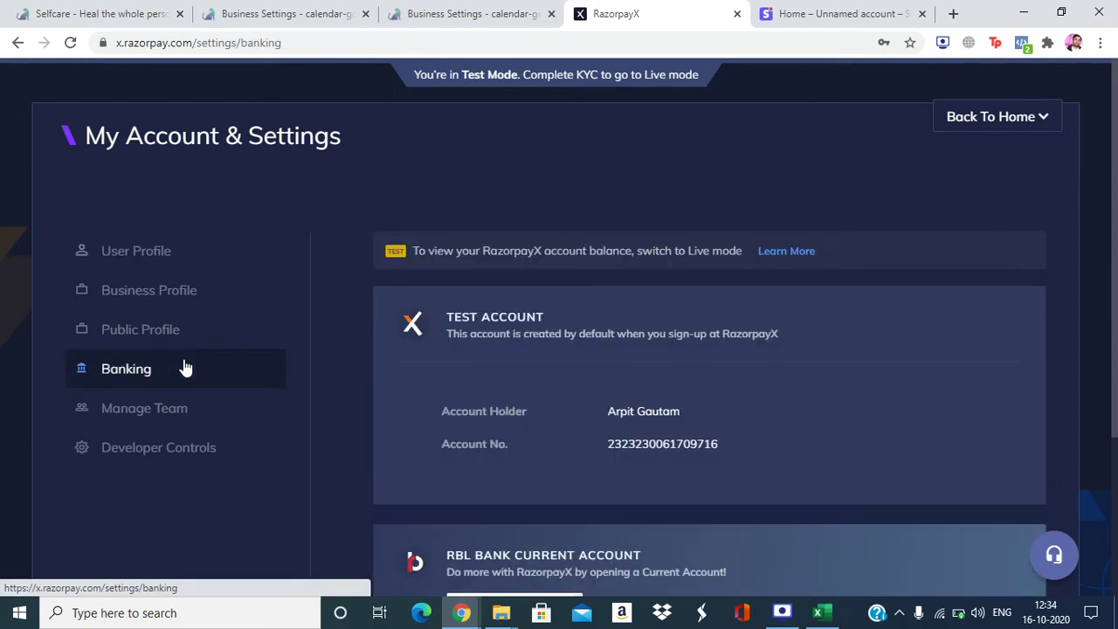
mouse_move(732, 443)
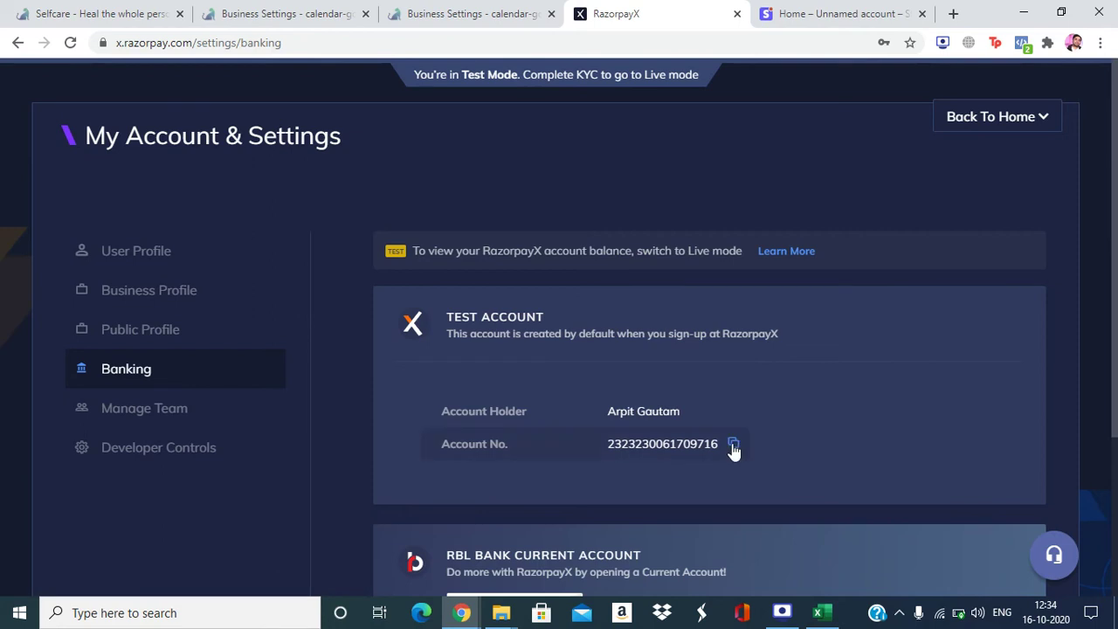
click(733, 446)
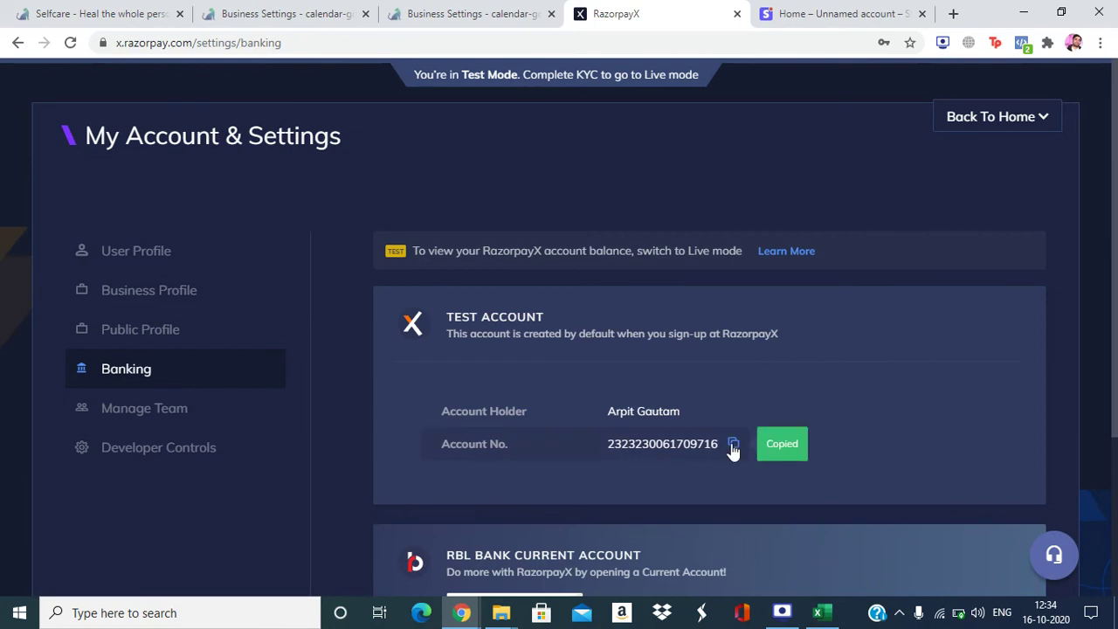
Step: Return to the Razorpay payment settings, paste the copied account number into the account number field, and save
click(298, 7)
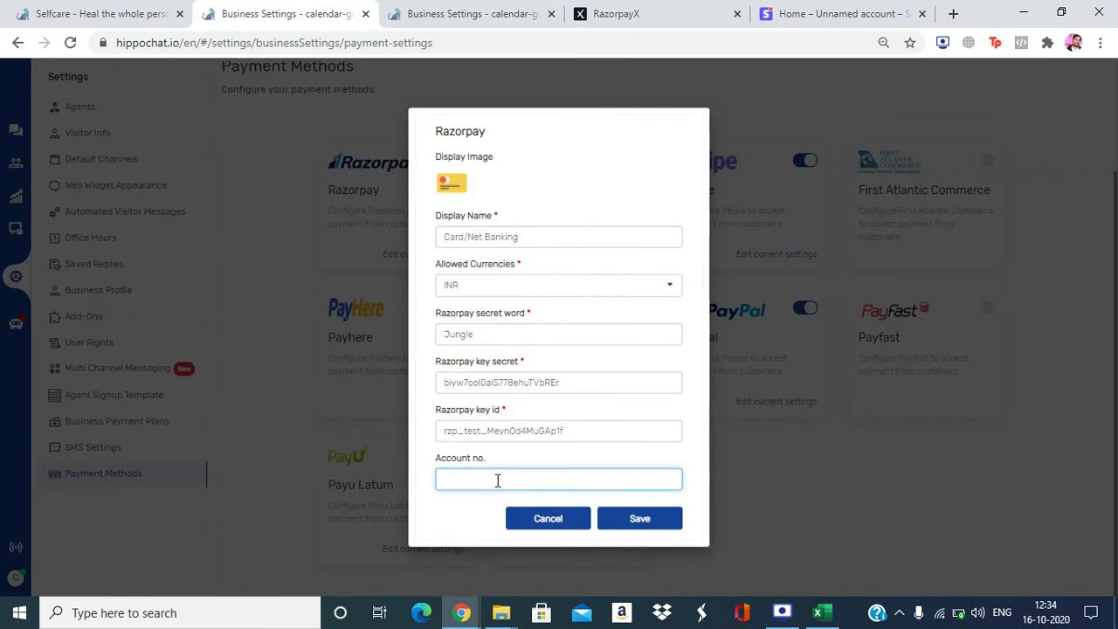
key(ctrl+v)
click(657, 518)
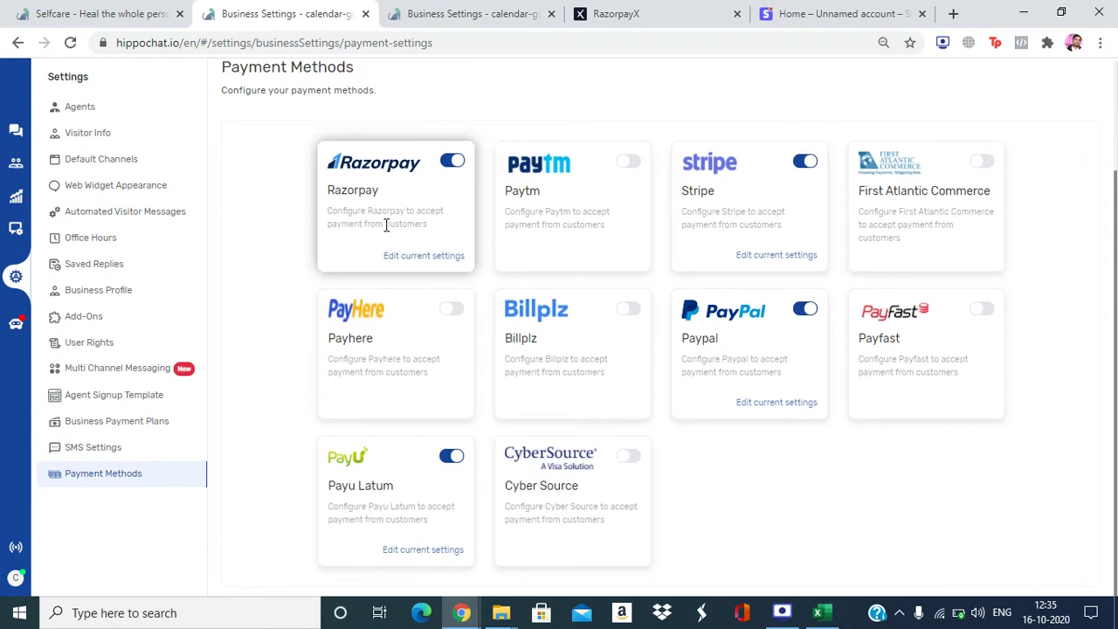
Step: View Stripe's current payment settings, including its allowed currencies and key fields, and close them without changes
scroll(386, 225, up, 1)
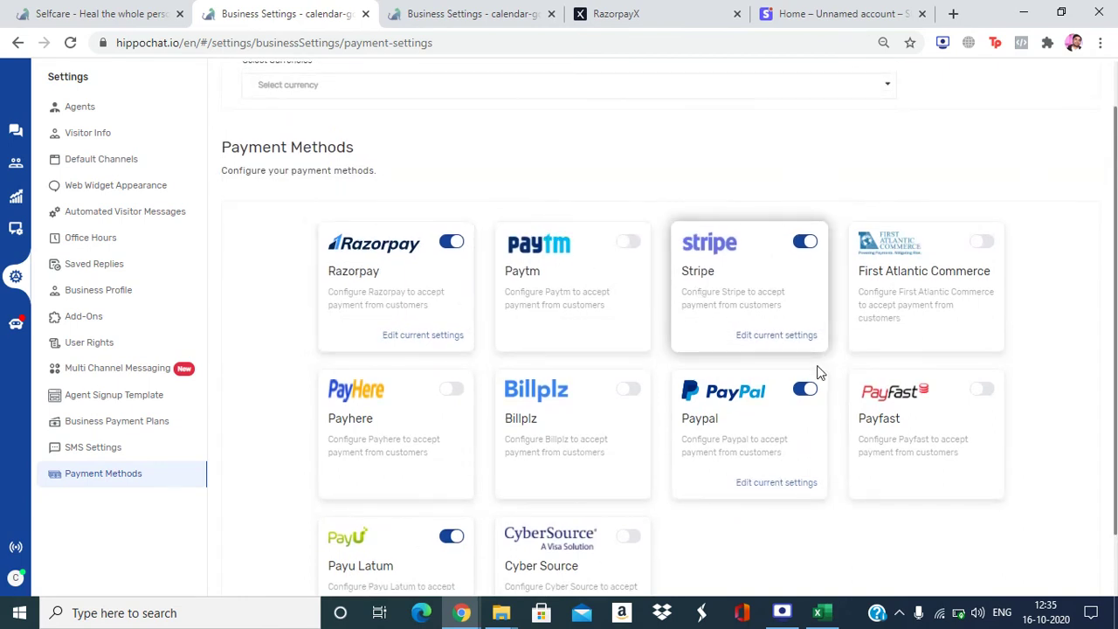
click(789, 336)
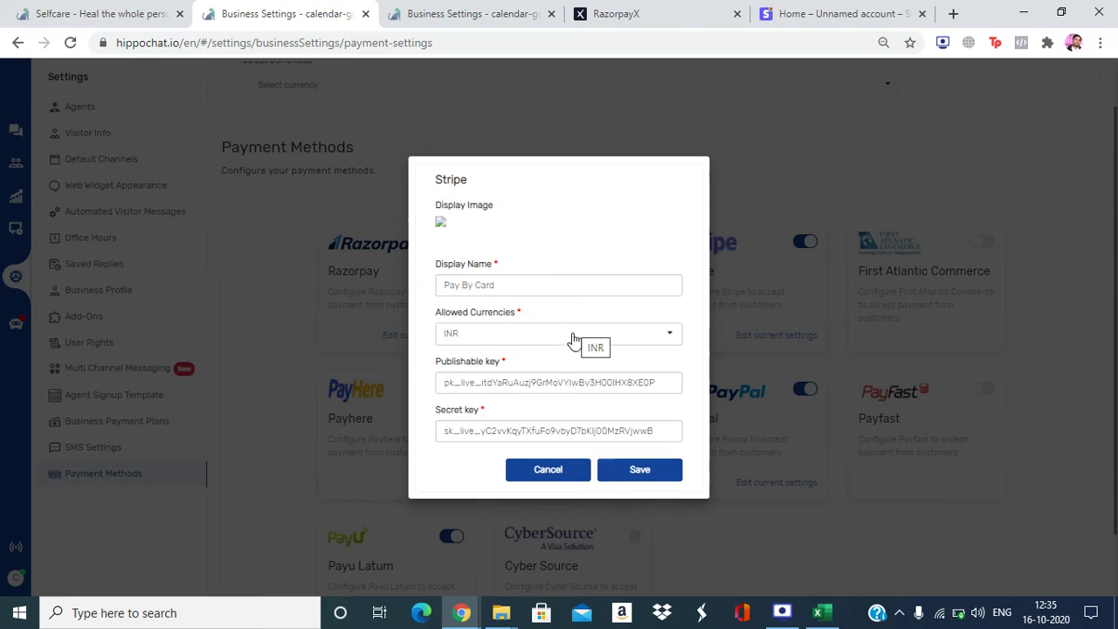
click(546, 470)
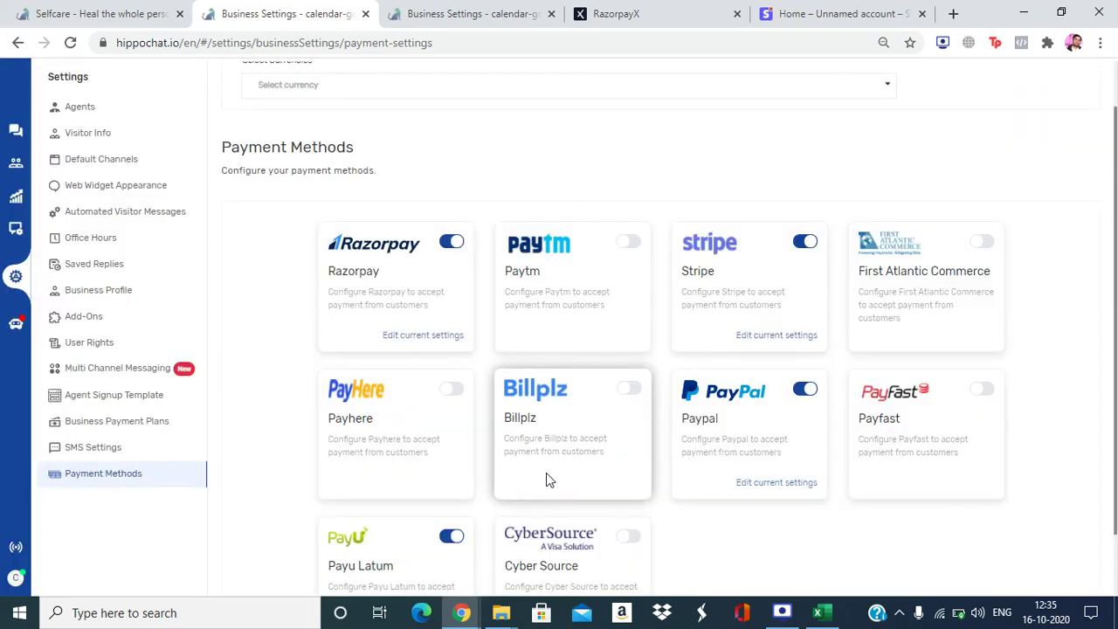
Step: Switch to the Stripe dashboard, view the Connected accounts page, and examine the account activation requirement
click(842, 13)
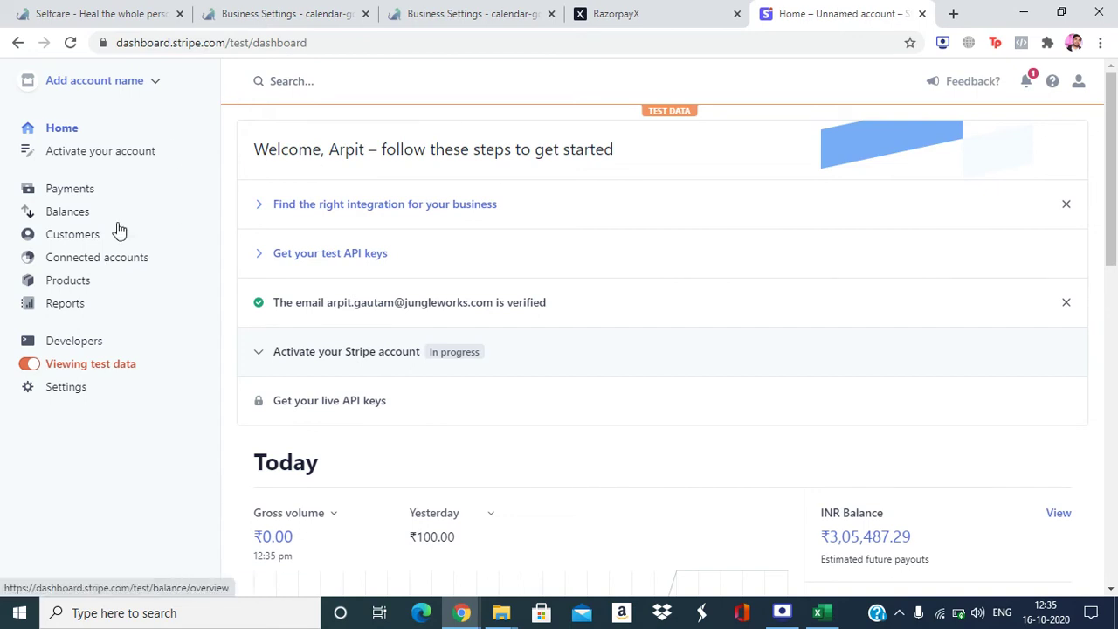
click(118, 264)
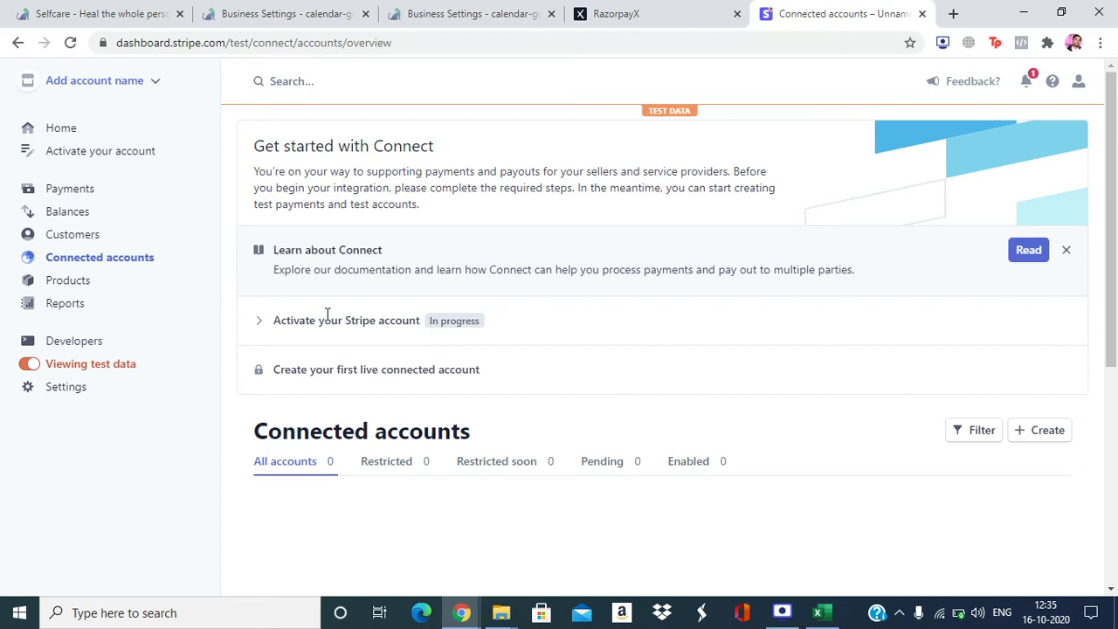
drag(420, 320, 276, 314)
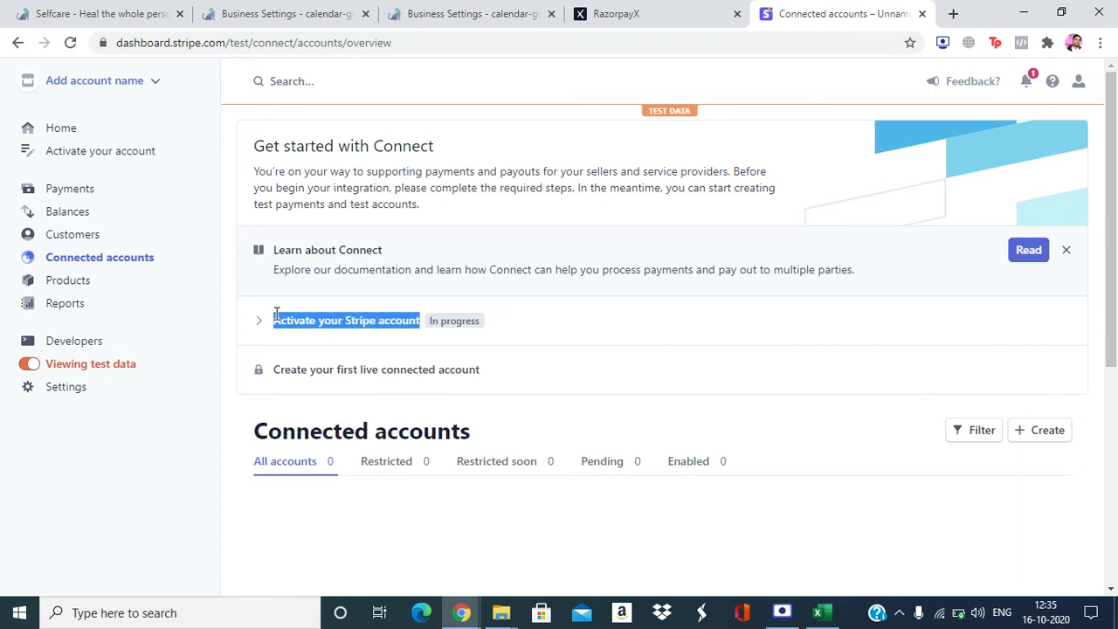
Step: Look over the Payment Methods page again, and open the Payouts page in the Panther marketplace admin
click(319, 9)
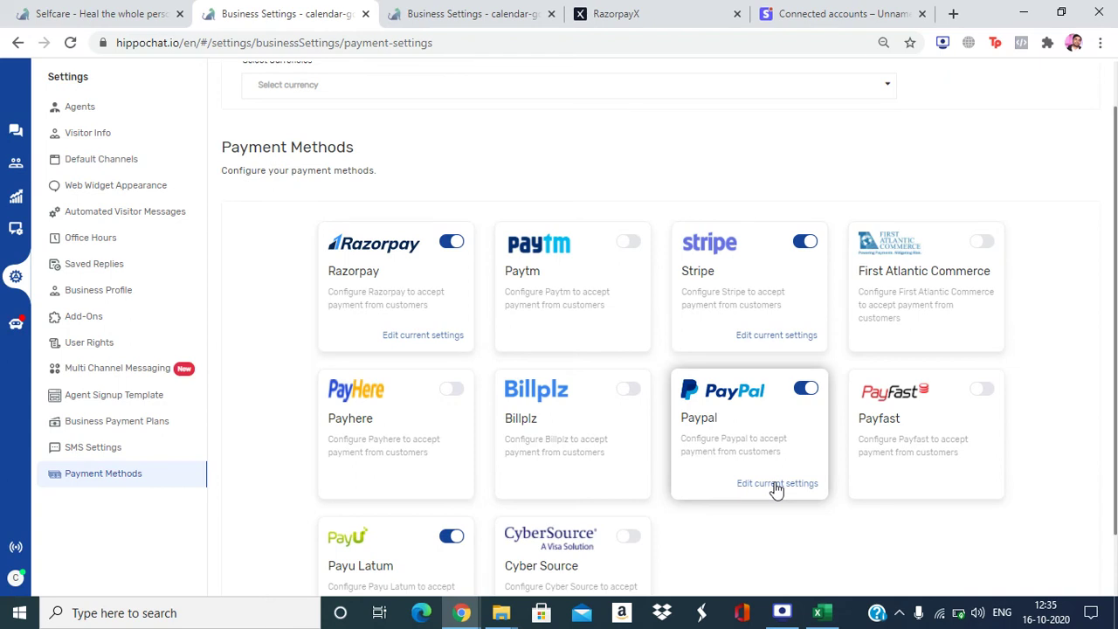
scroll(776, 489, up, 1)
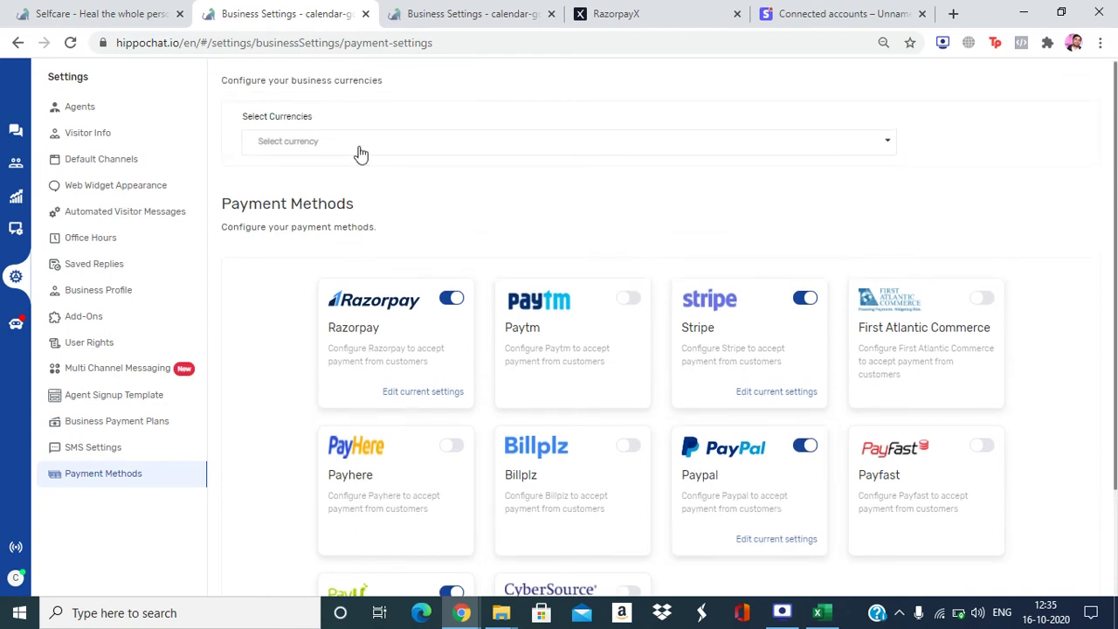
click(120, 9)
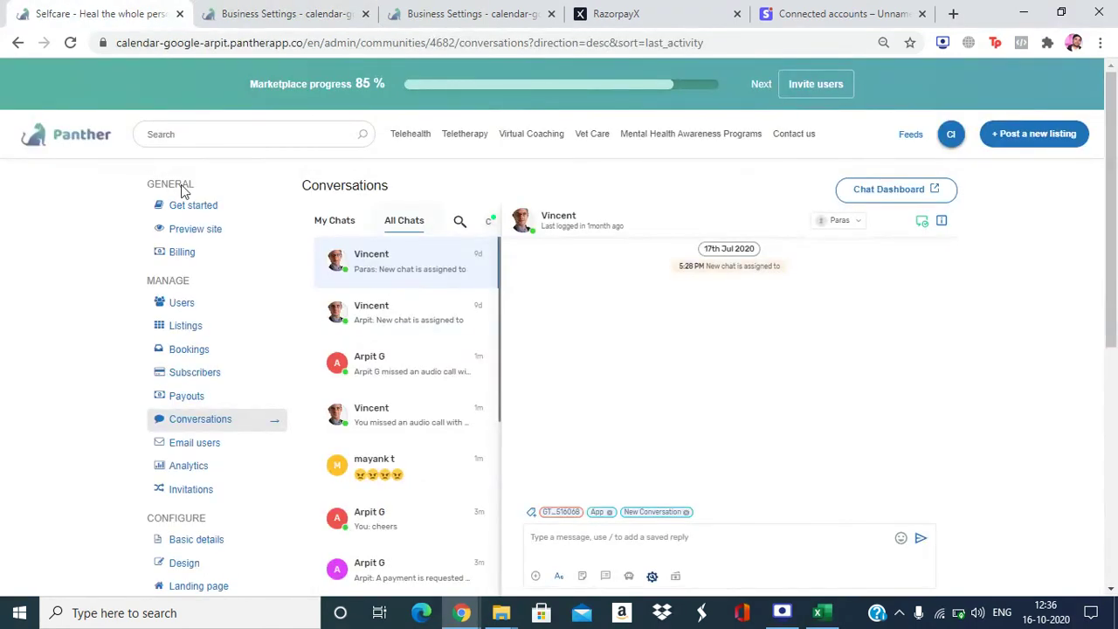
click(221, 396)
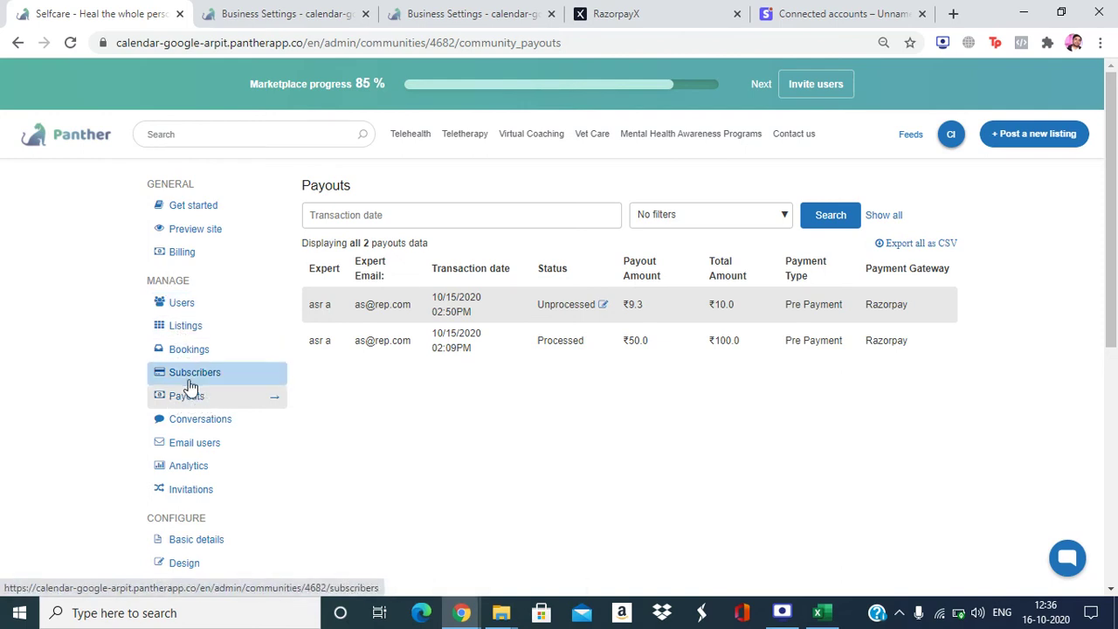
Step: Examine the payout records' expert, email, transaction date, status, payout amount, total amount, payment type and payment gateway
double_click(325, 272)
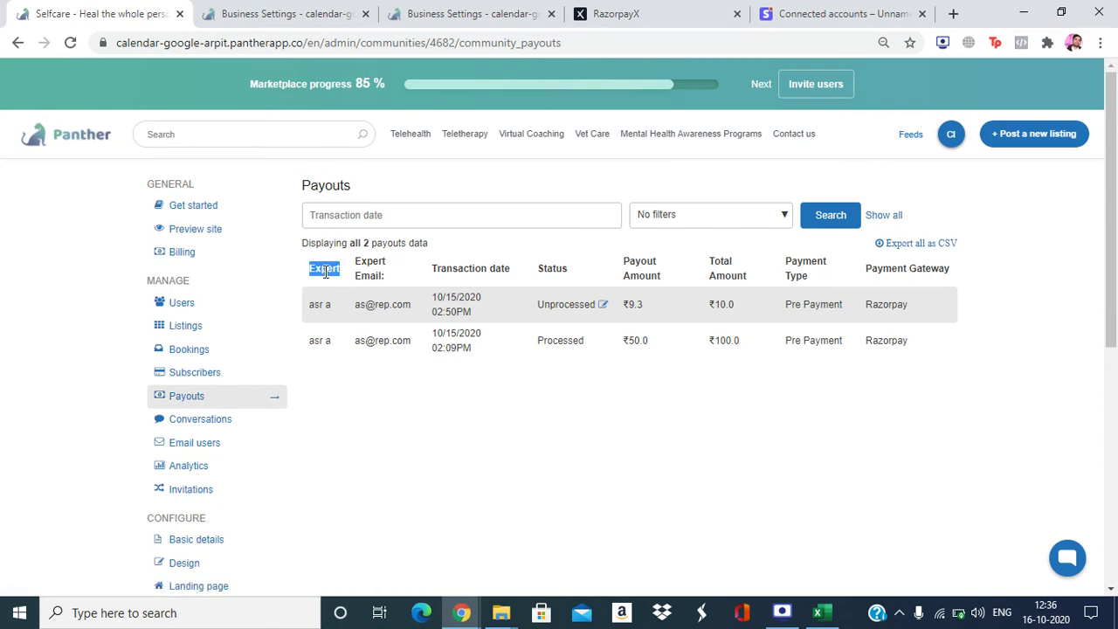
triple_click(370, 289)
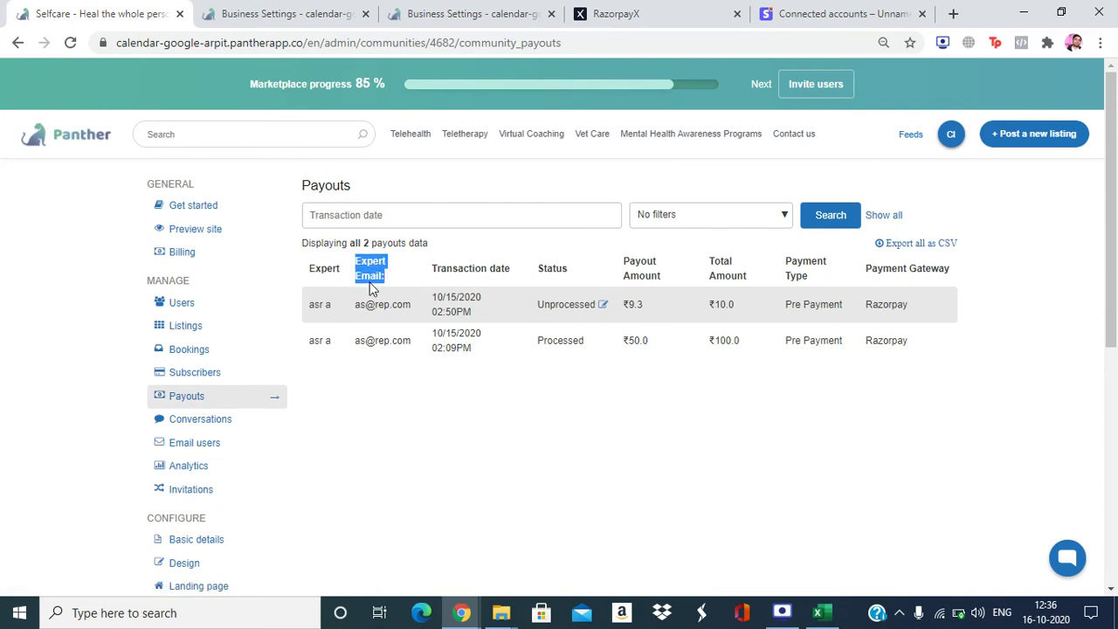
triple_click(470, 312)
mouse_move(563, 310)
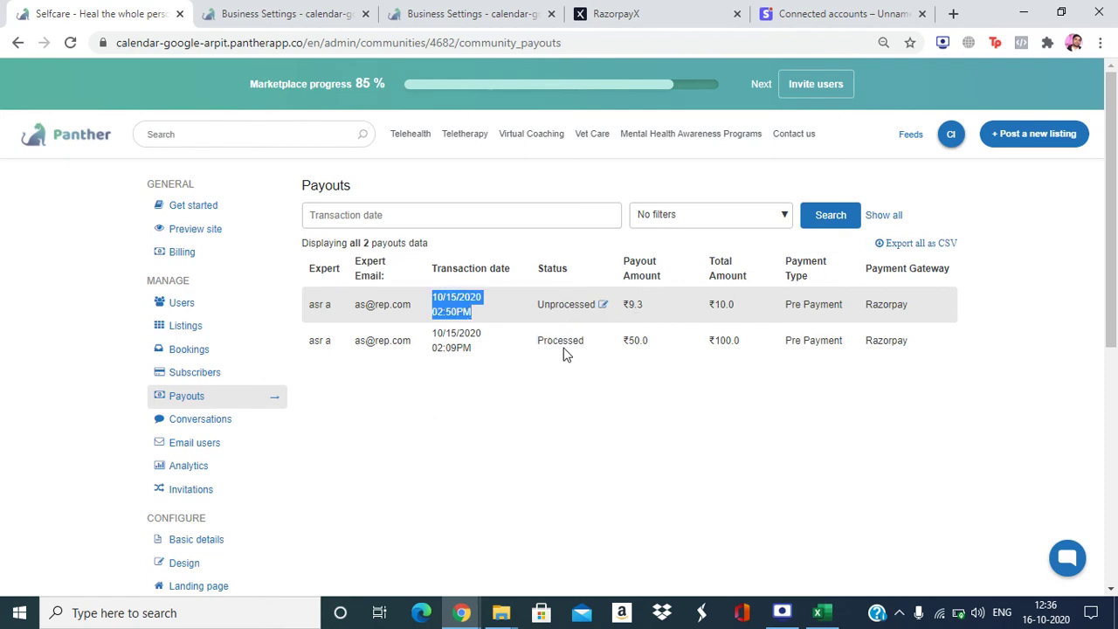
click(564, 354)
double_click(654, 276)
triple_click(655, 276)
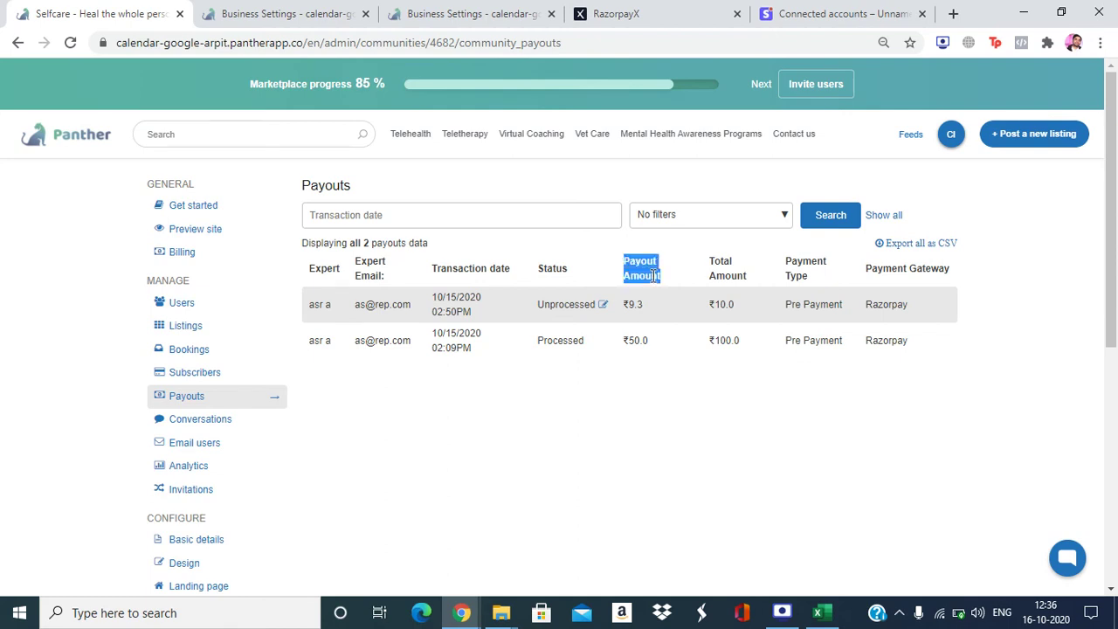
click(717, 279)
triple_click(717, 279)
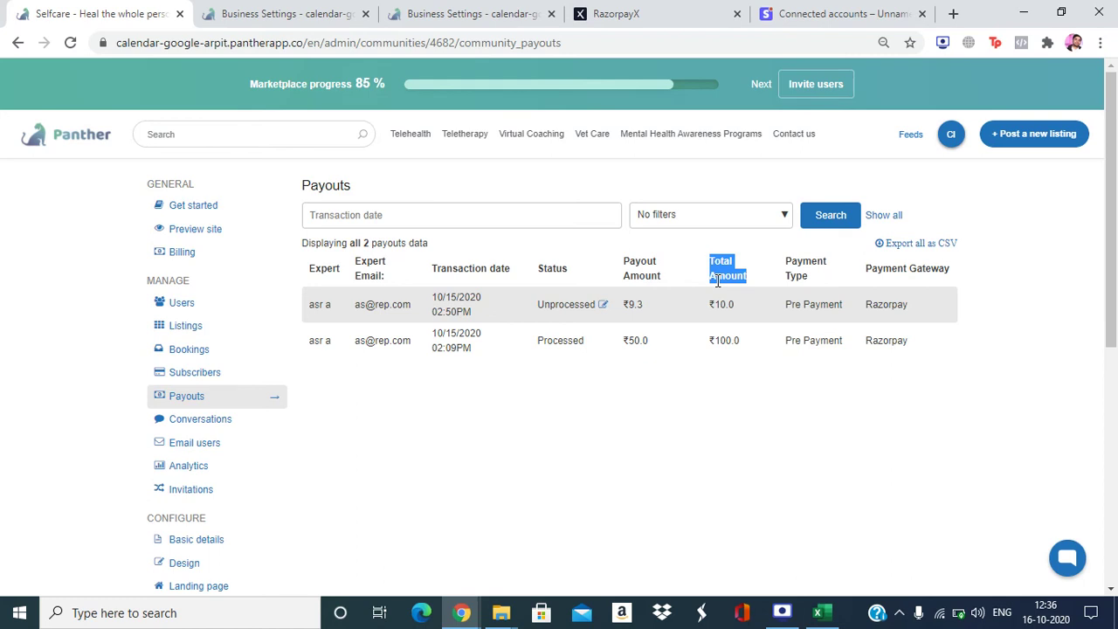
double_click(723, 304)
triple_click(821, 308)
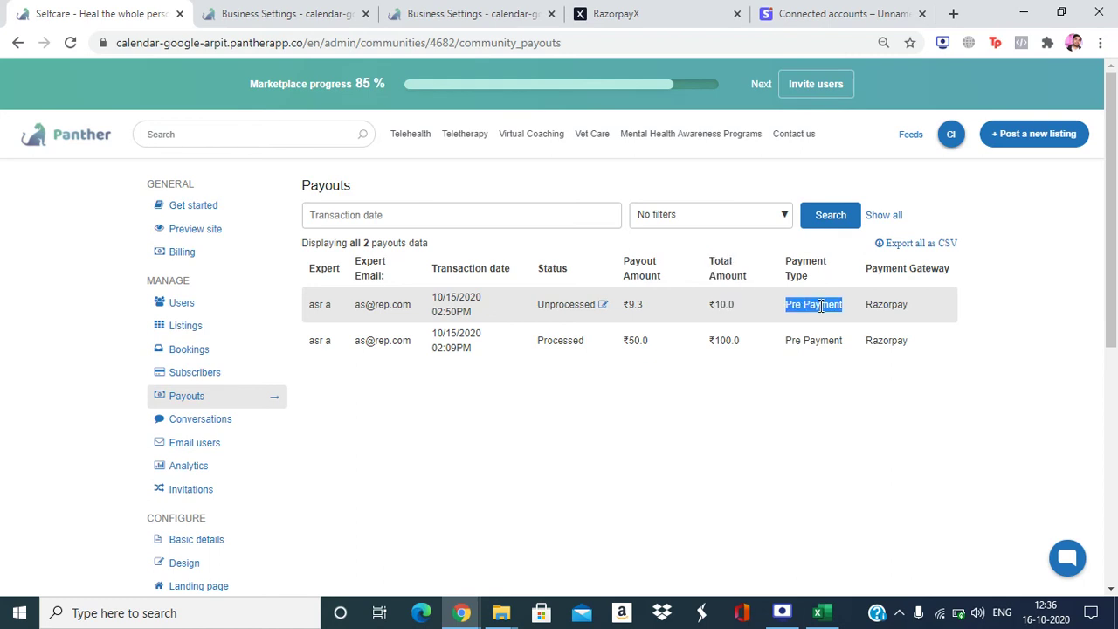
click(885, 303)
double_click(885, 303)
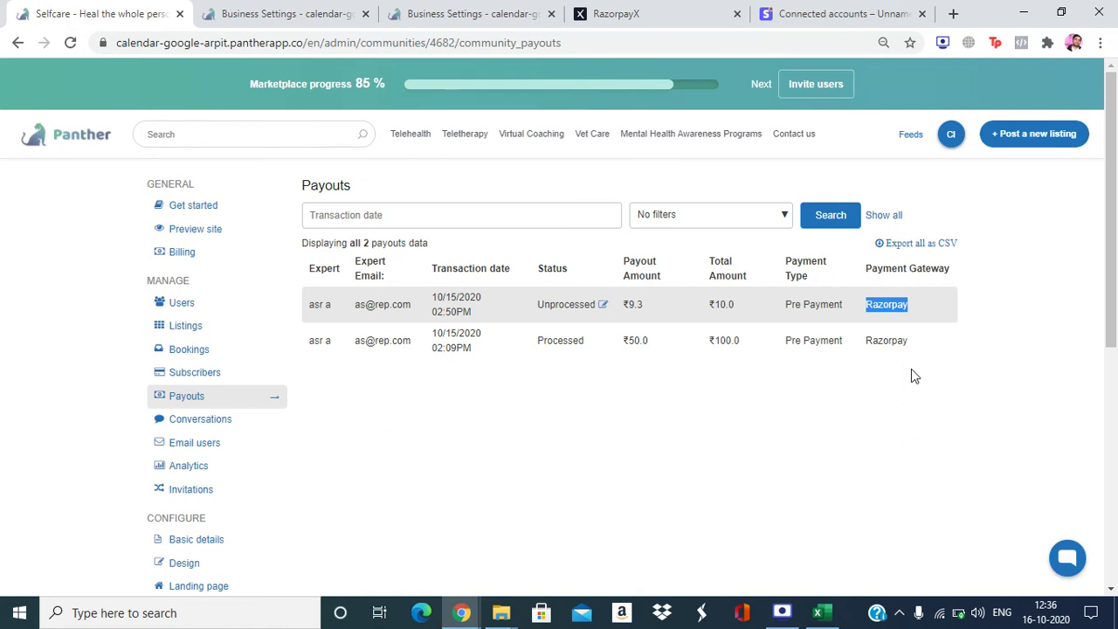
Step: Limit the payouts' transaction dates to 13-10-2020 - 31-10-2020 and search them with the In Chat filter
click(517, 217)
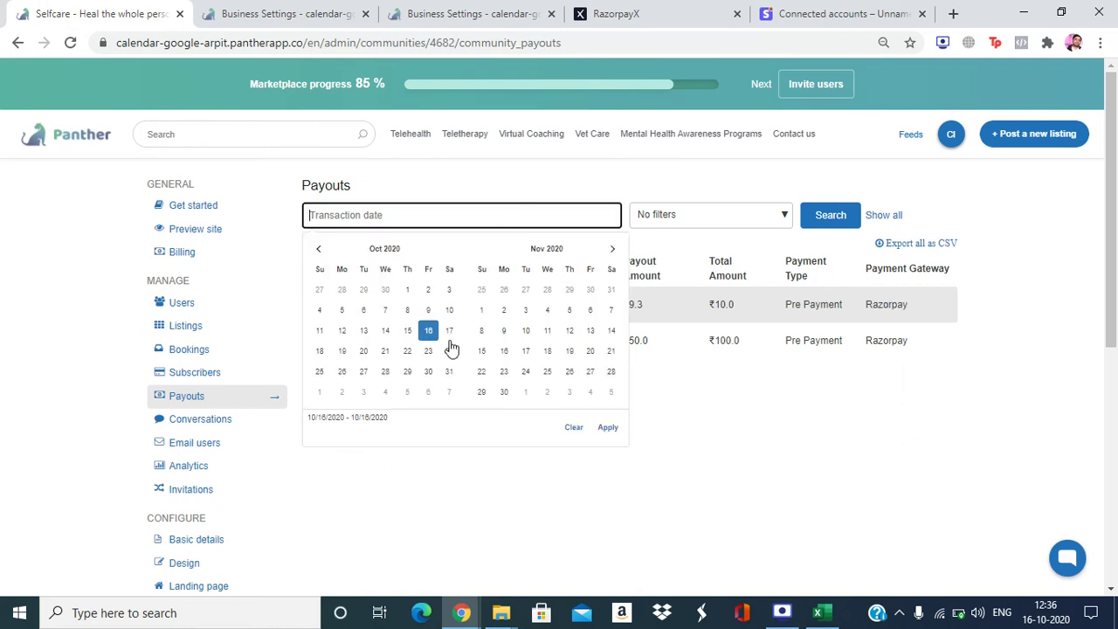
click(364, 332)
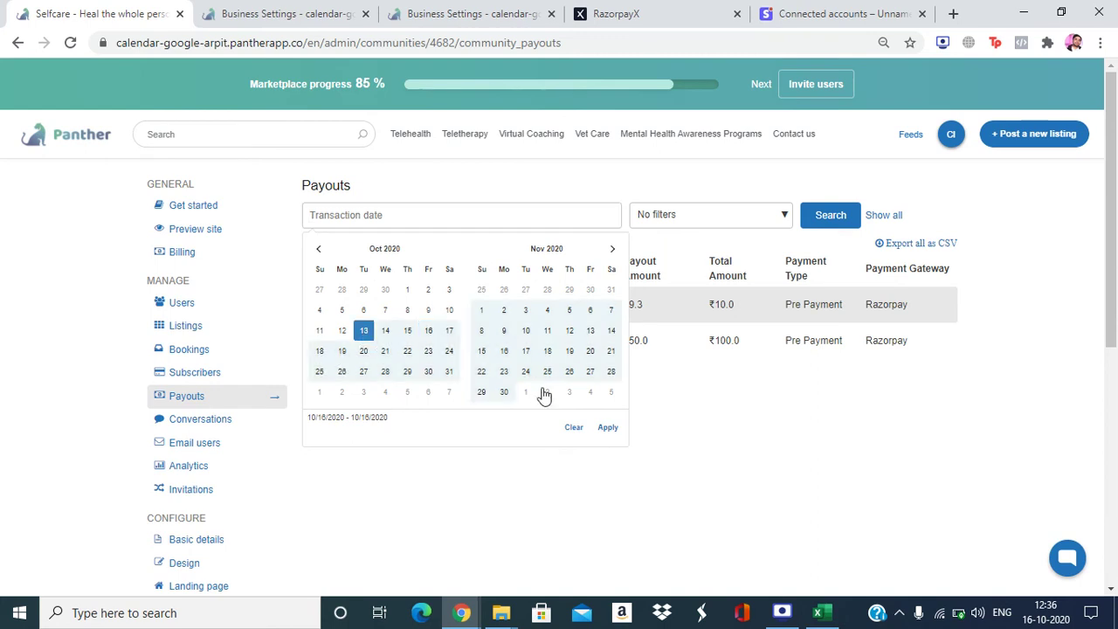
click(450, 375)
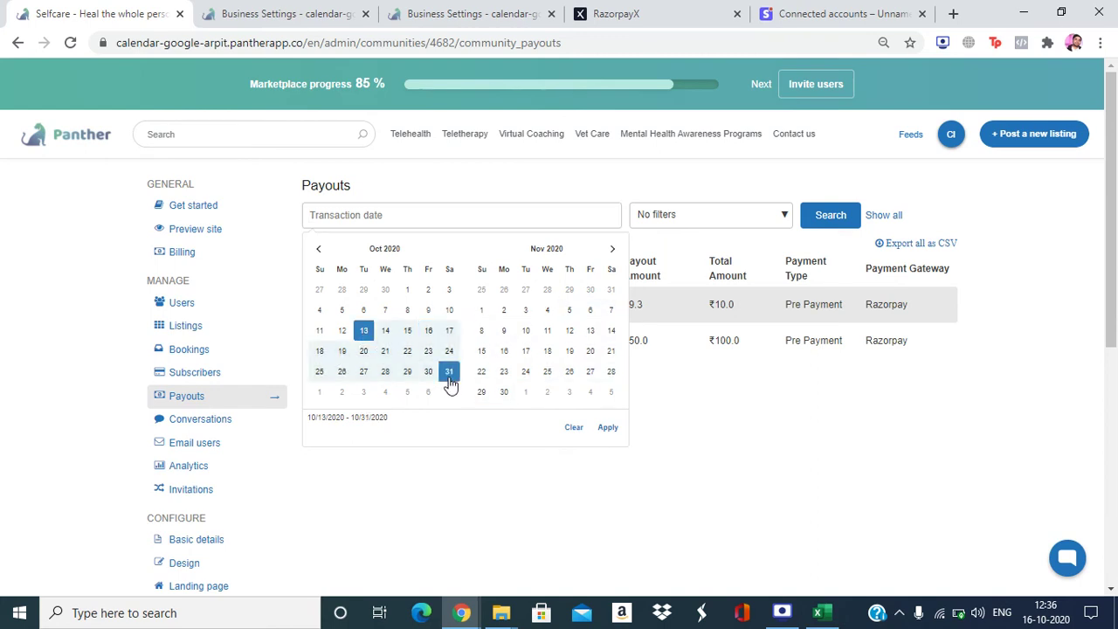
click(607, 427)
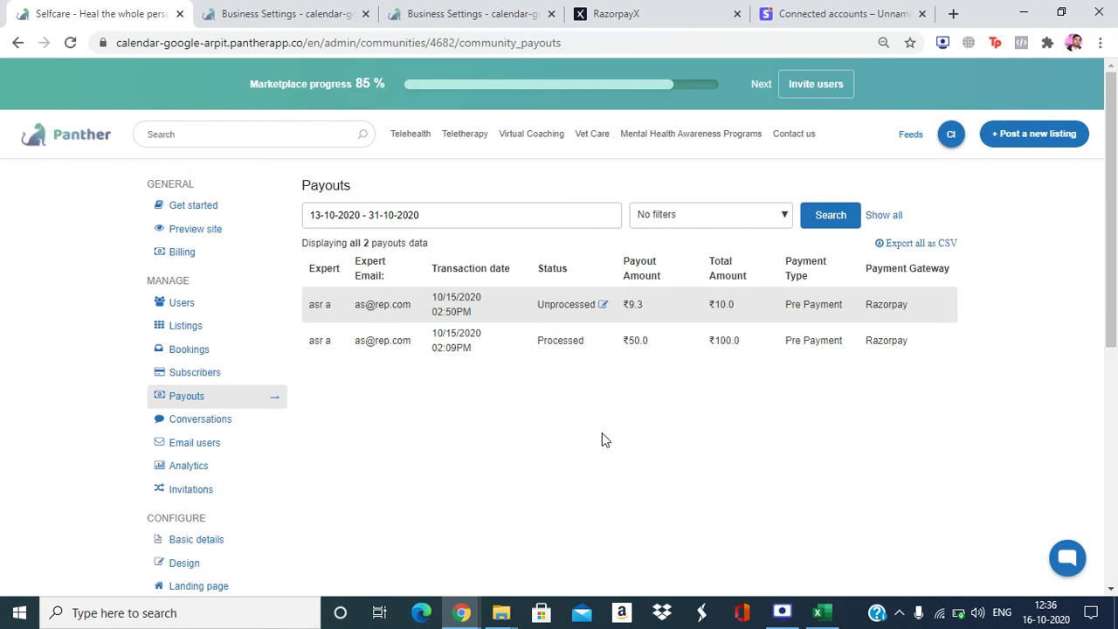
click(728, 218)
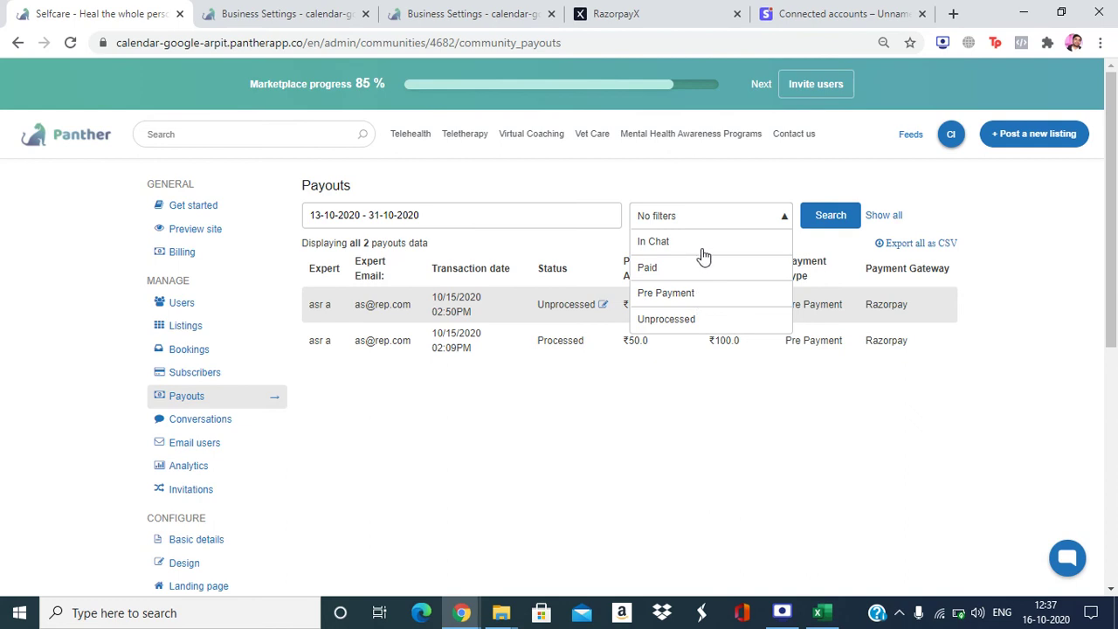
click(830, 215)
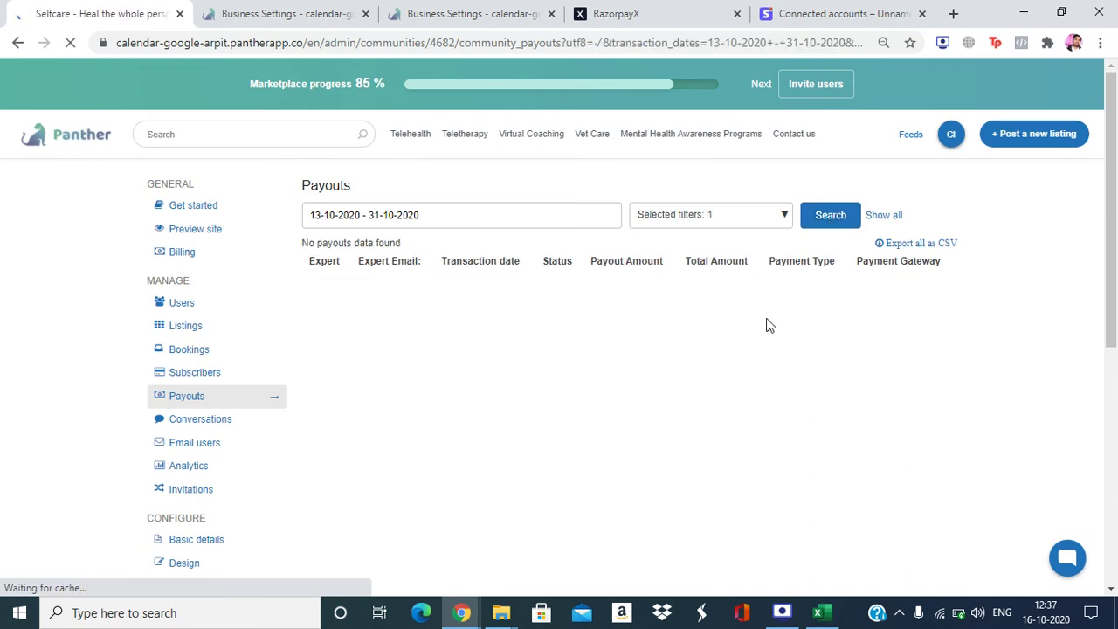
Step: Replace the In Chat filter with Pre Payment, search the payouts again, and export them all as CSV
click(752, 227)
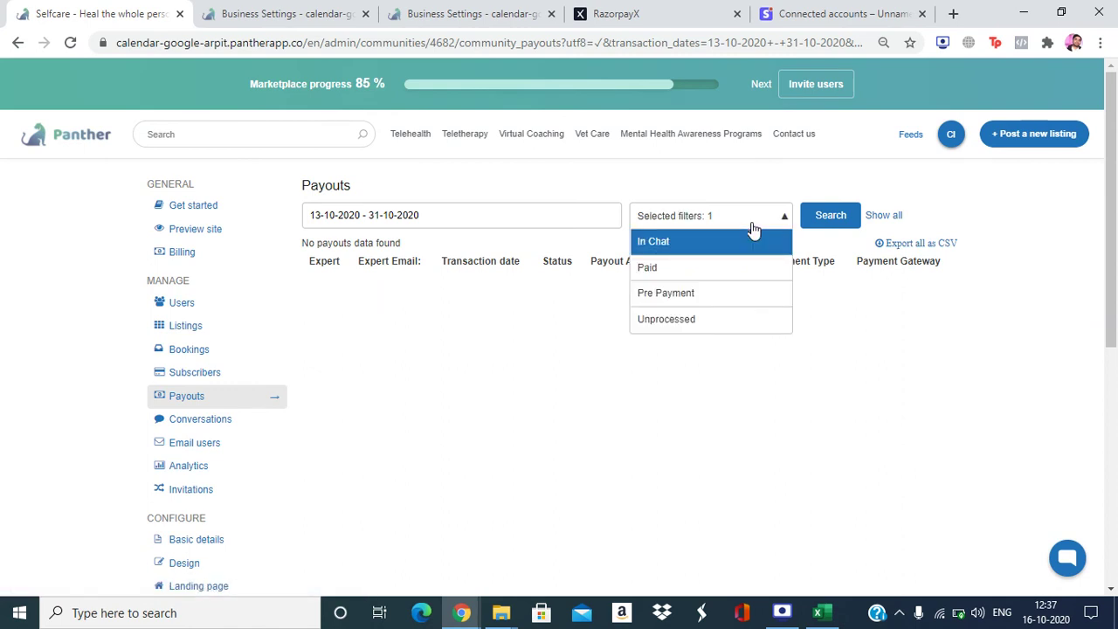
click(723, 299)
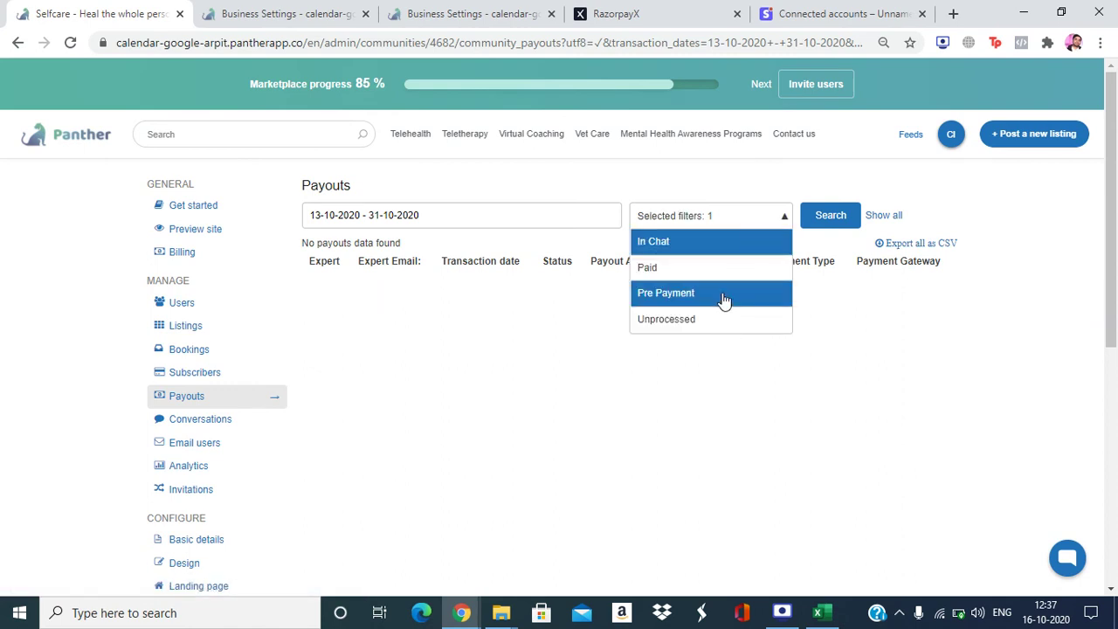
click(715, 241)
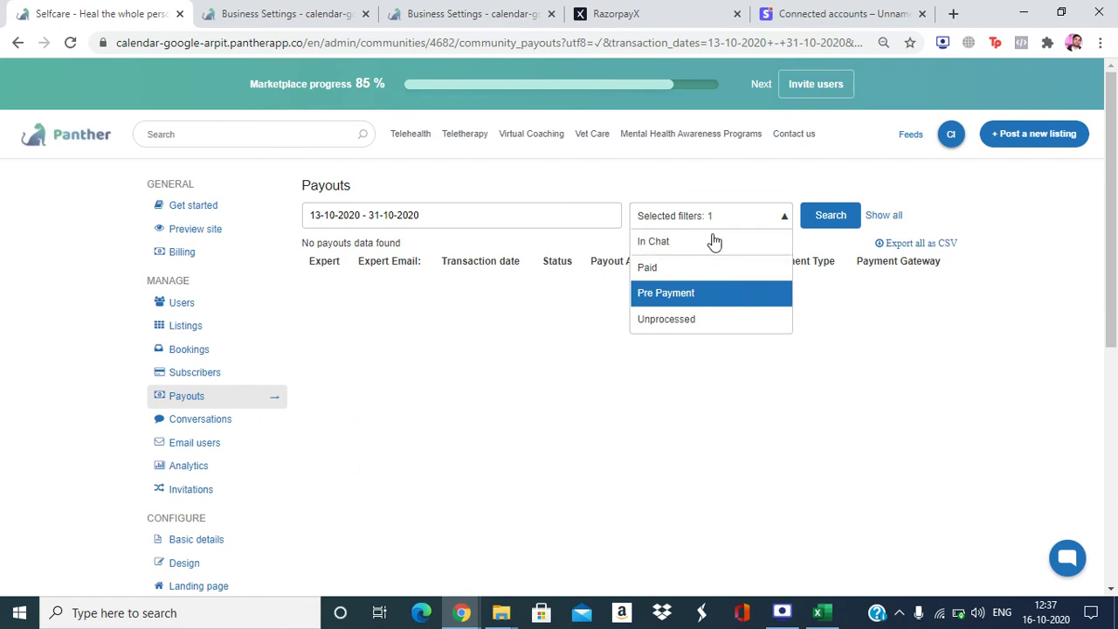
click(815, 225)
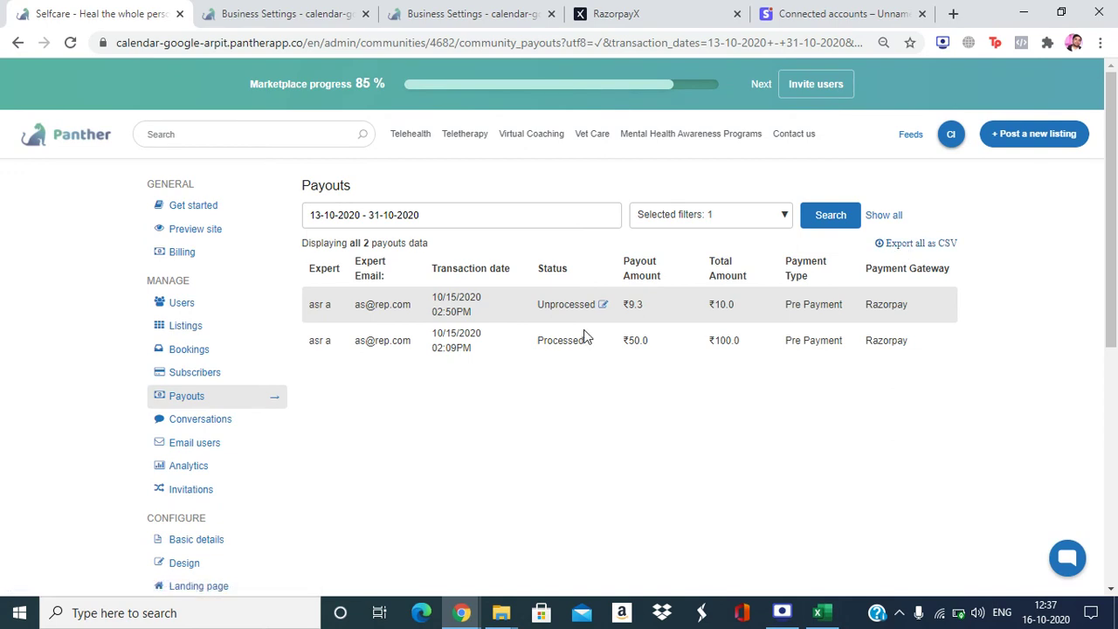
click(926, 244)
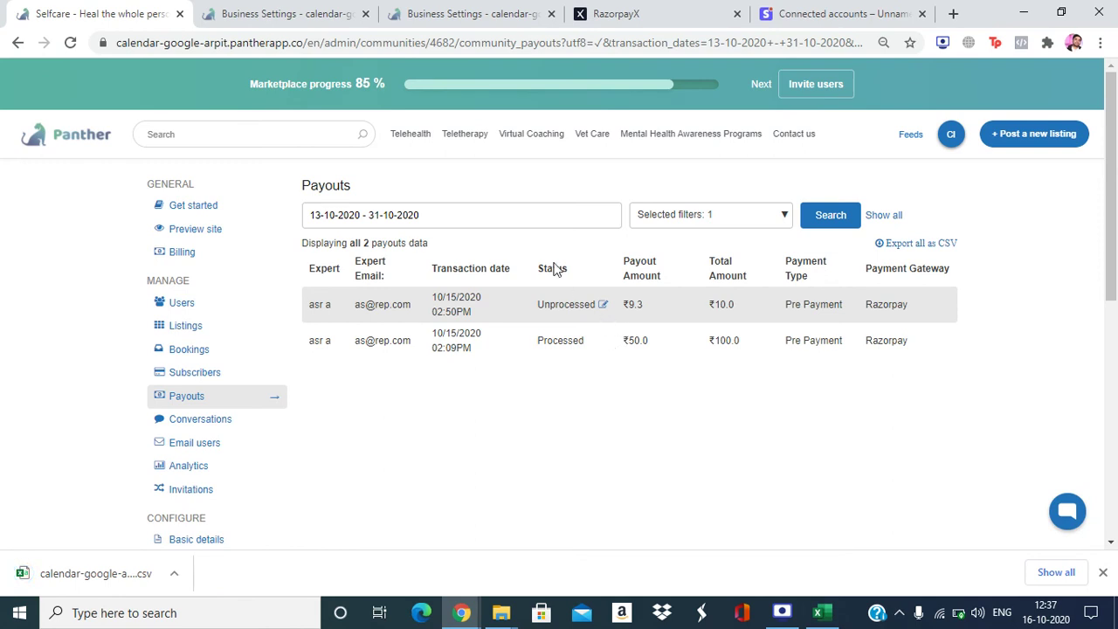
Step: Mark the unprocessed ₹9.3 payout from 10/15/2020 02:50PM as processed and check its status
mouse_move(570, 301)
double_click(552, 341)
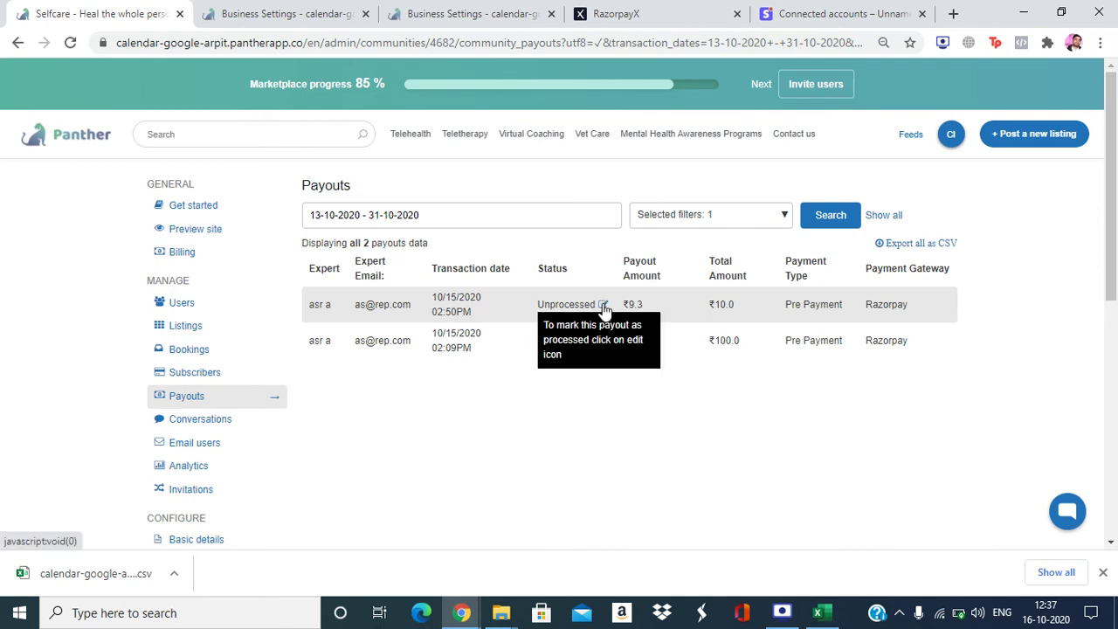
click(494, 404)
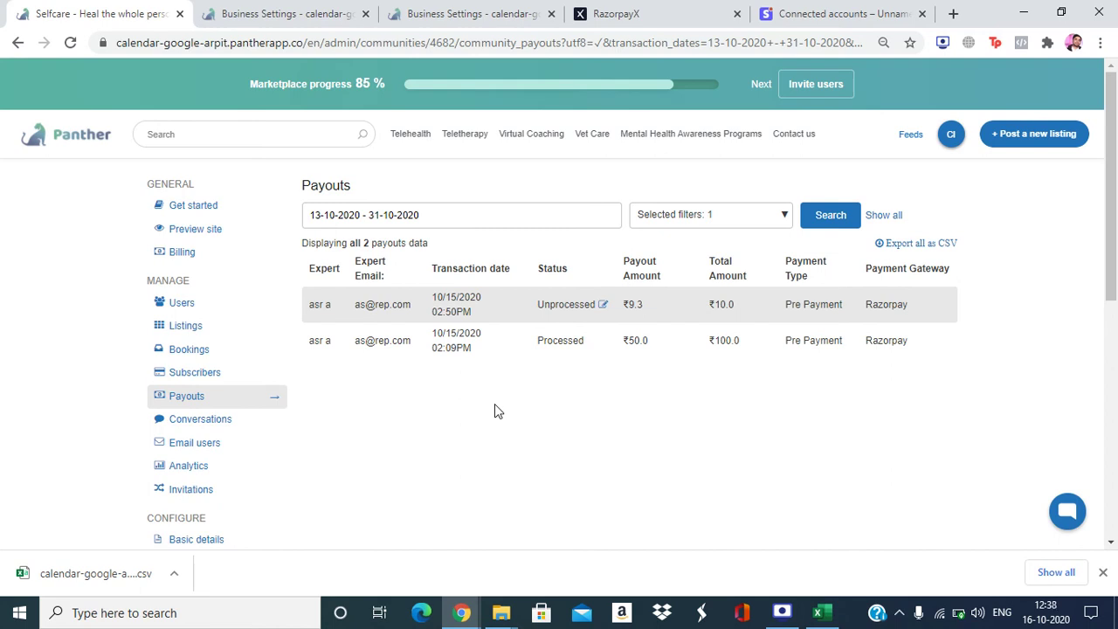
click(602, 304)
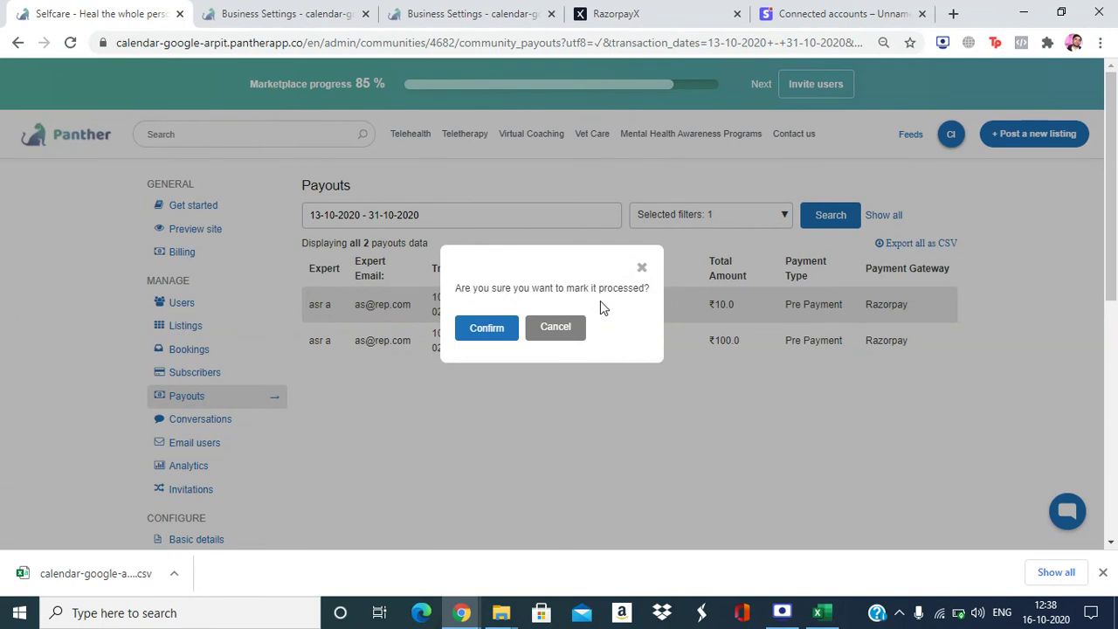
click(486, 330)
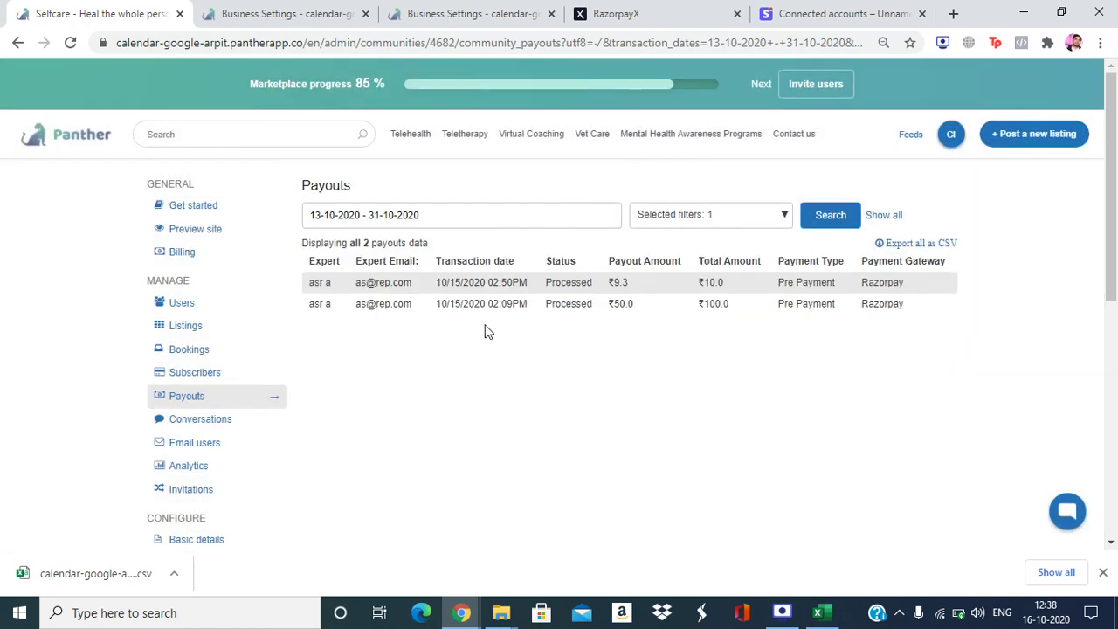
double_click(560, 283)
click(560, 283)
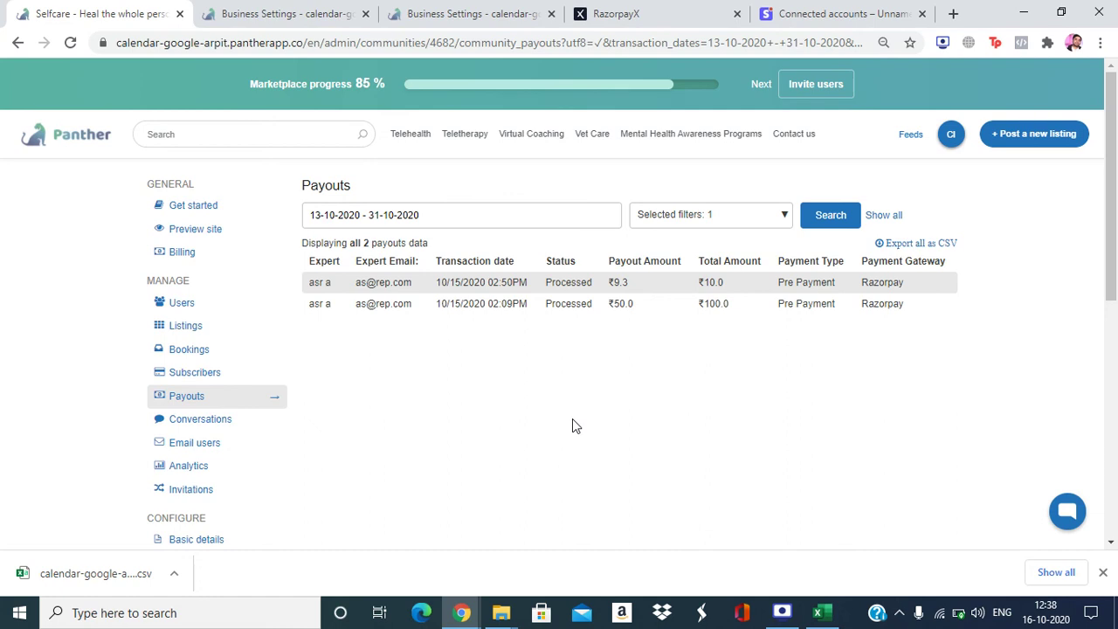
scroll(575, 426, down, 5)
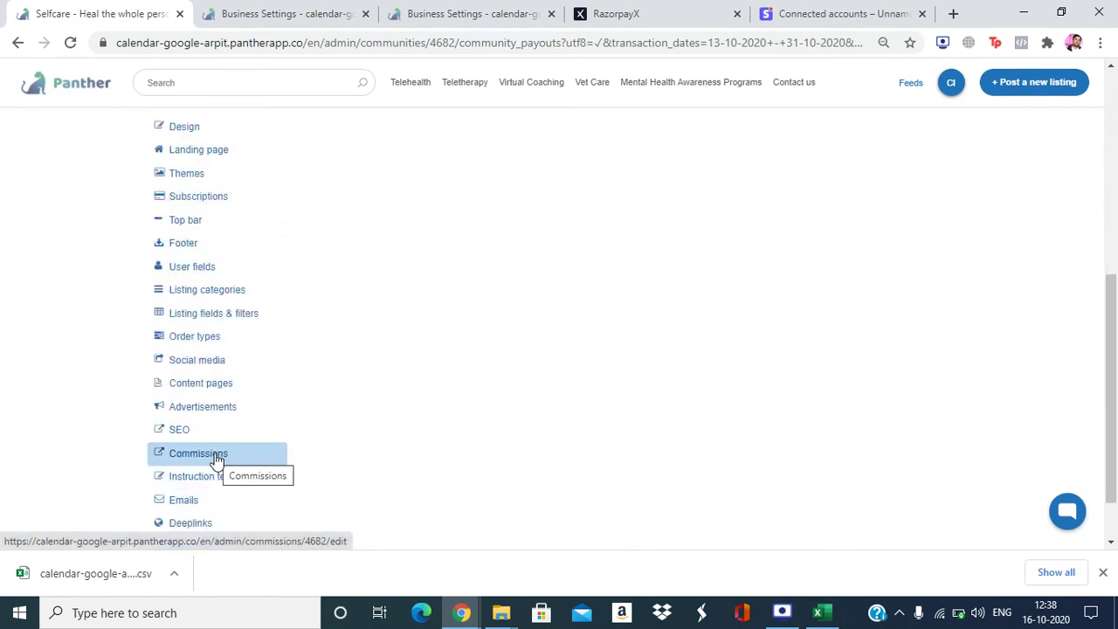
scroll(215, 460, up, 4)
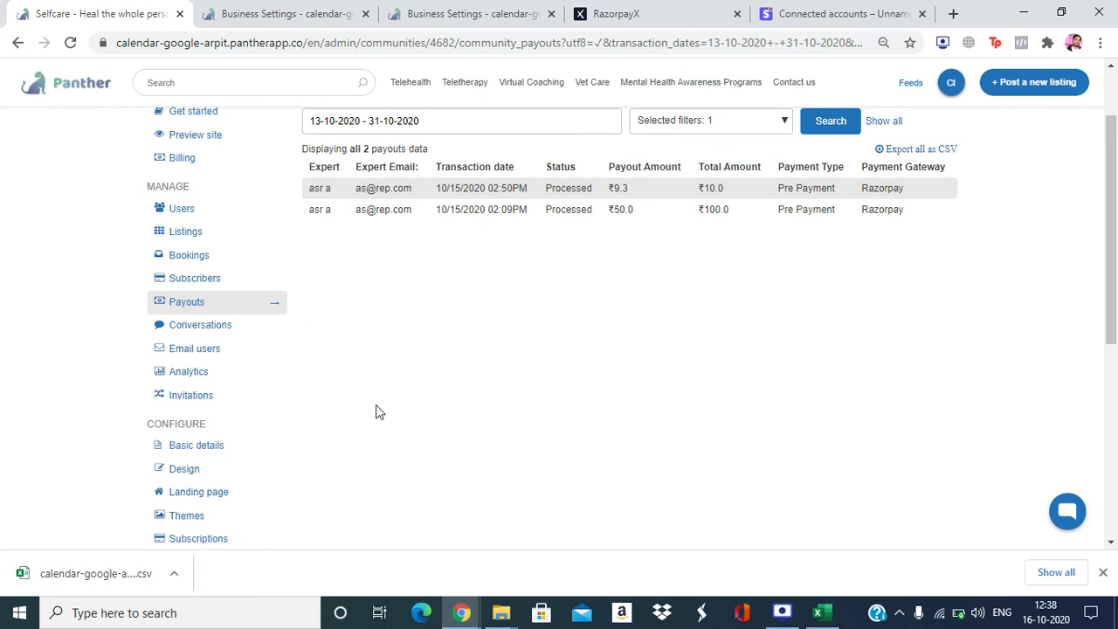
scroll(375, 412, up, 1)
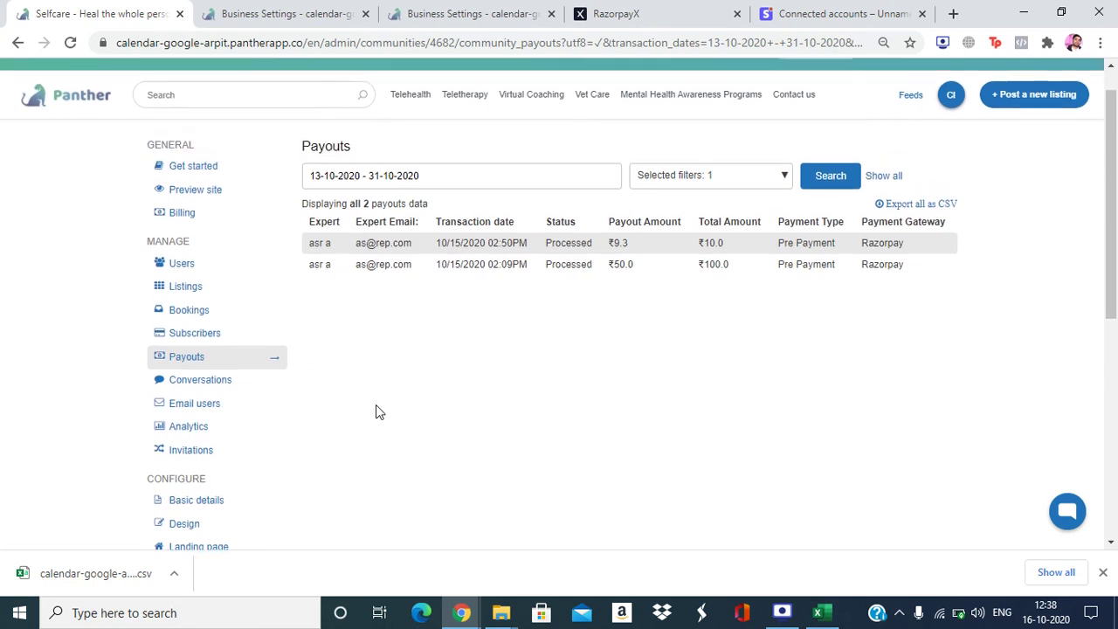
Step: Compare Razorpay's current payment settings with the RazorpayX banking account details, cancel the settings without changes, and return to the Payouts page
click(326, 7)
scroll(257, 336, down, 2)
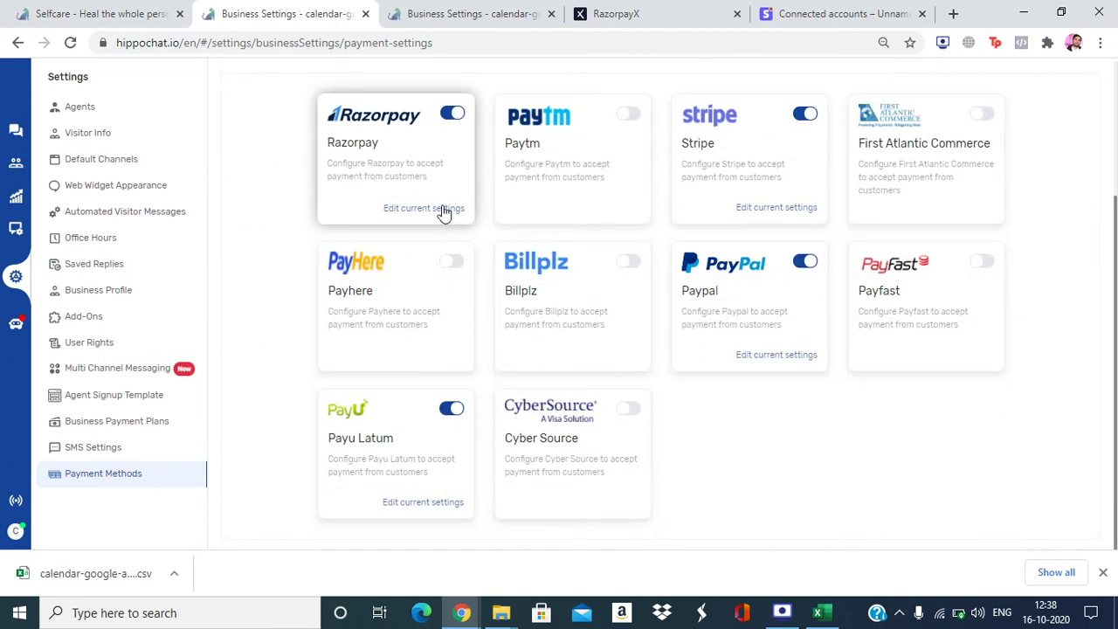
click(444, 212)
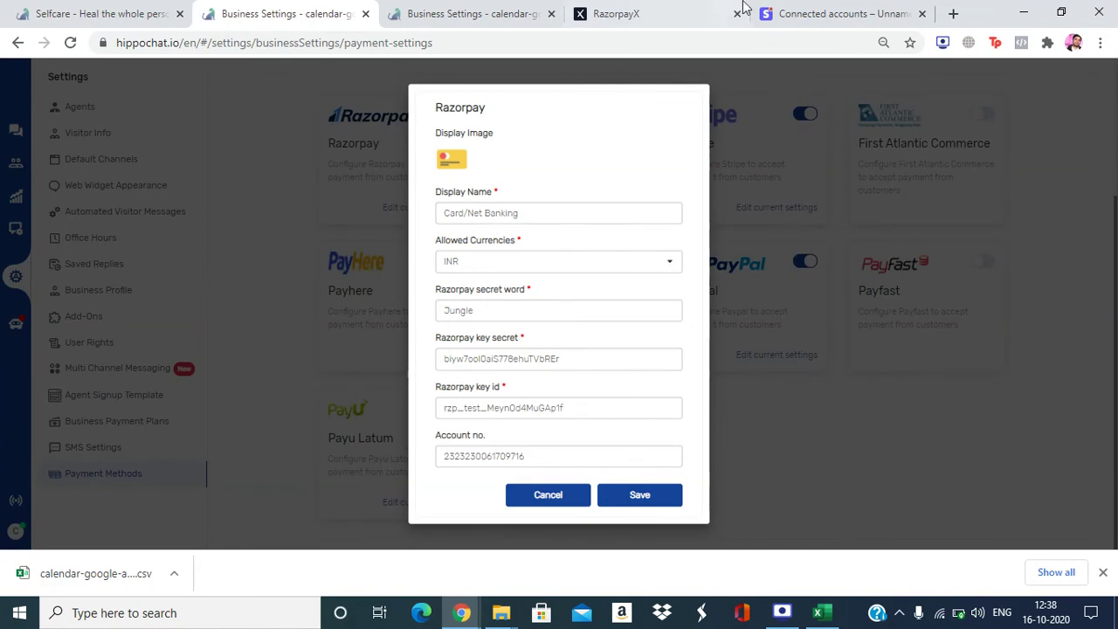
click(699, 8)
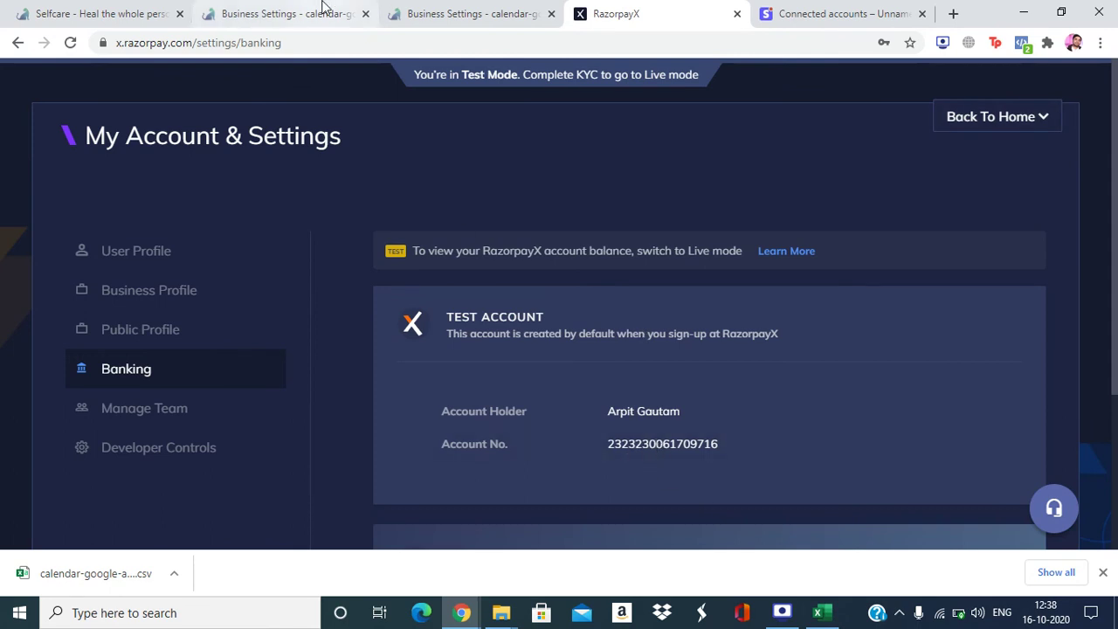
click(324, 11)
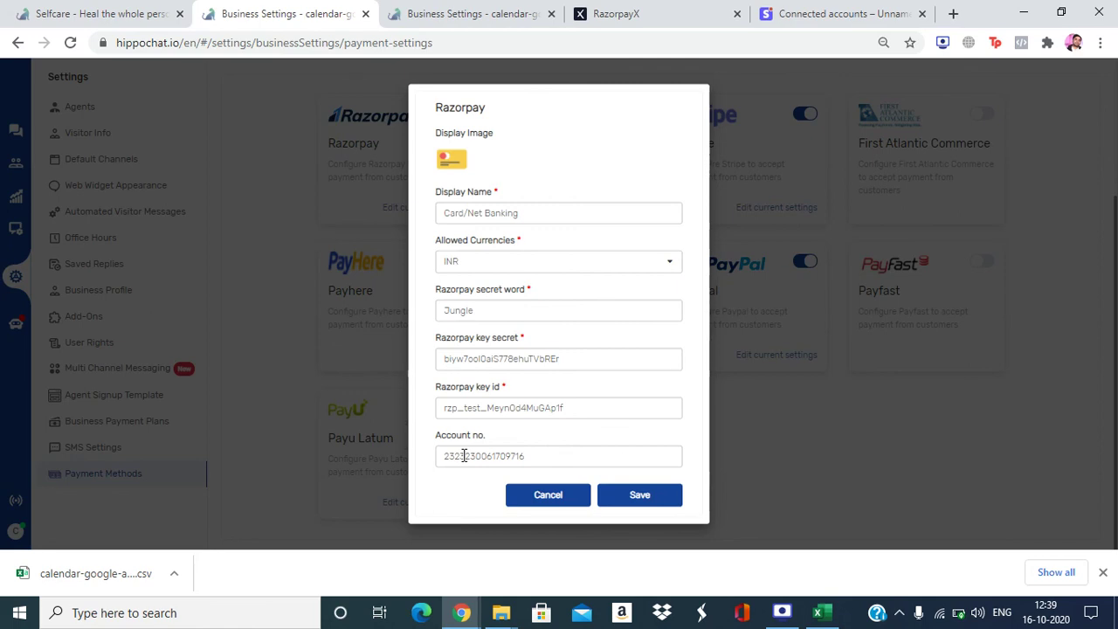
click(545, 499)
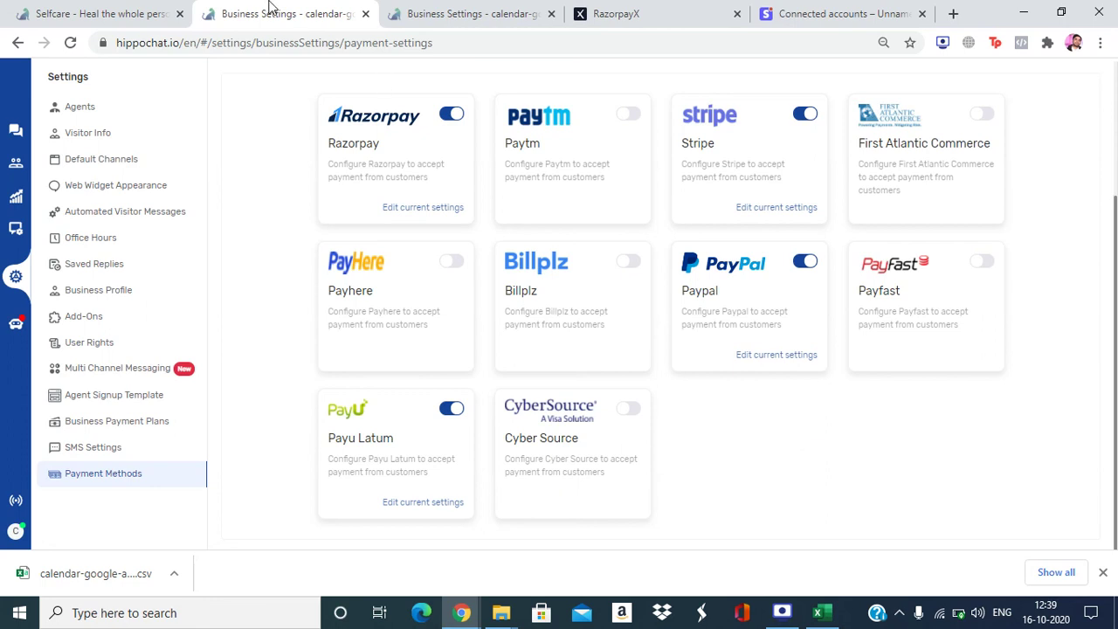
click(100, 13)
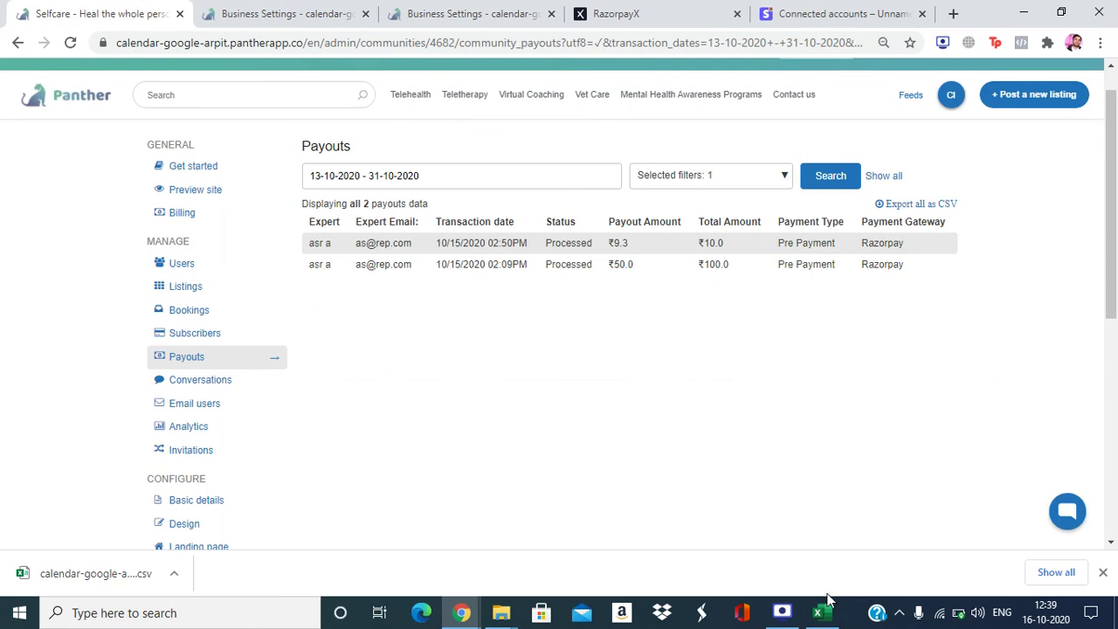
click(781, 612)
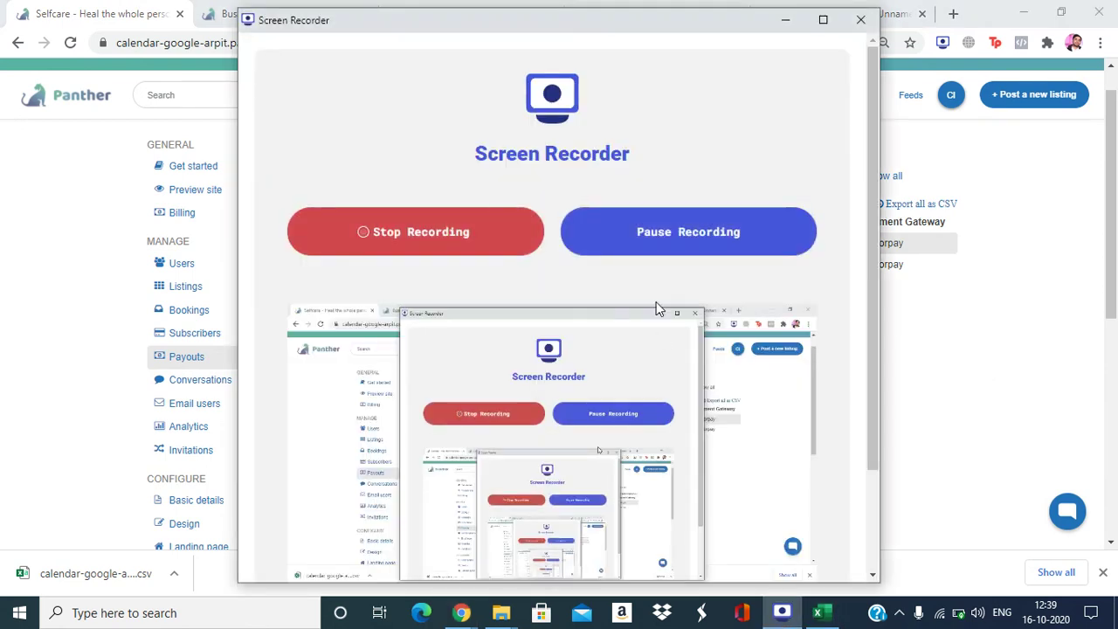